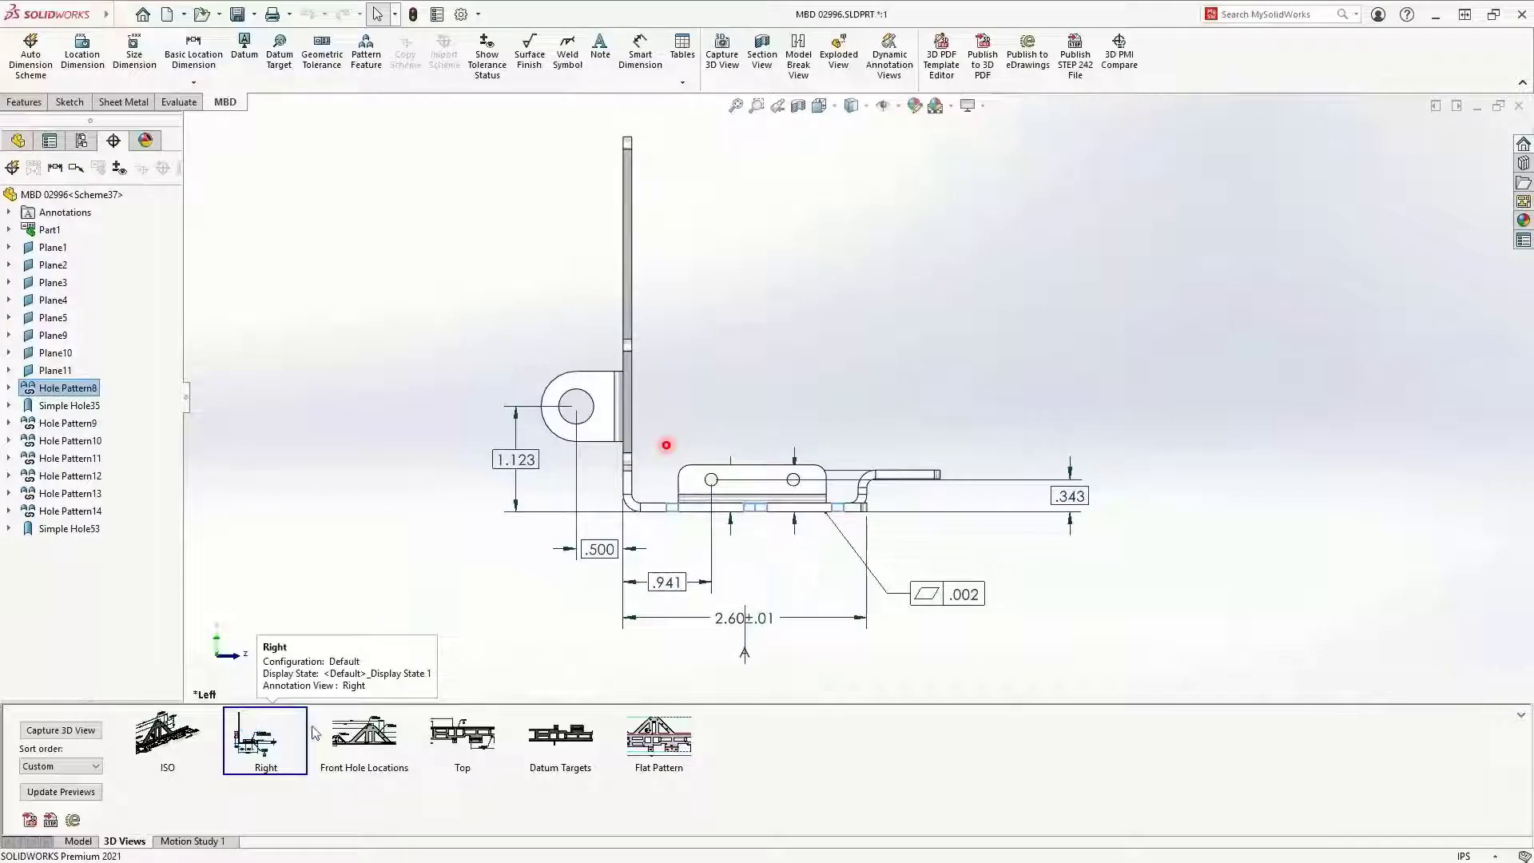
Review the captured 3D views Front Hole Locations and Top, and bring up the Datum Targets view
left_click(349, 737)
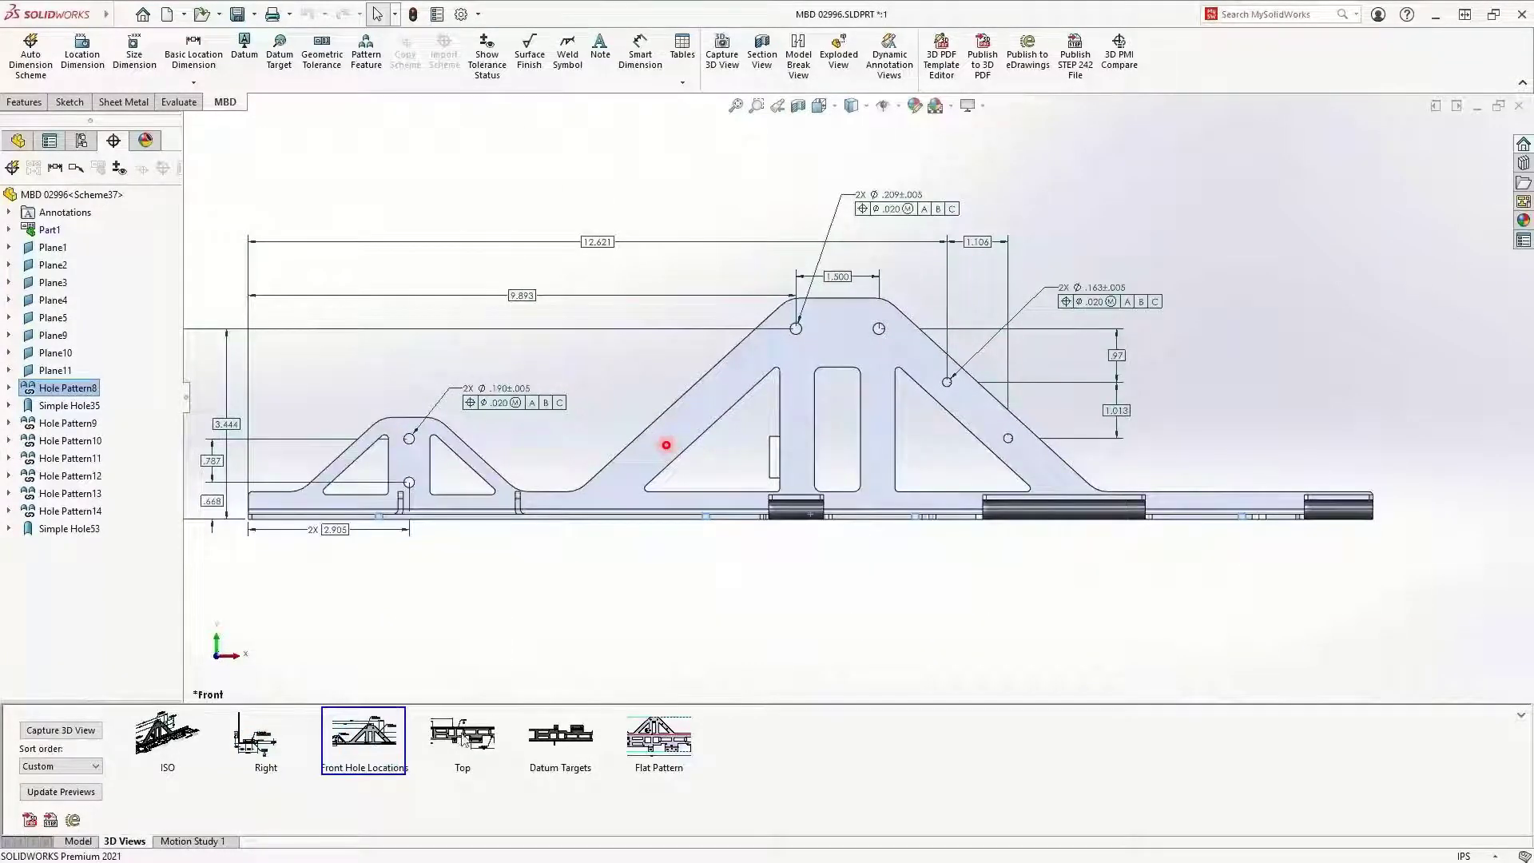
double_click(455, 734)
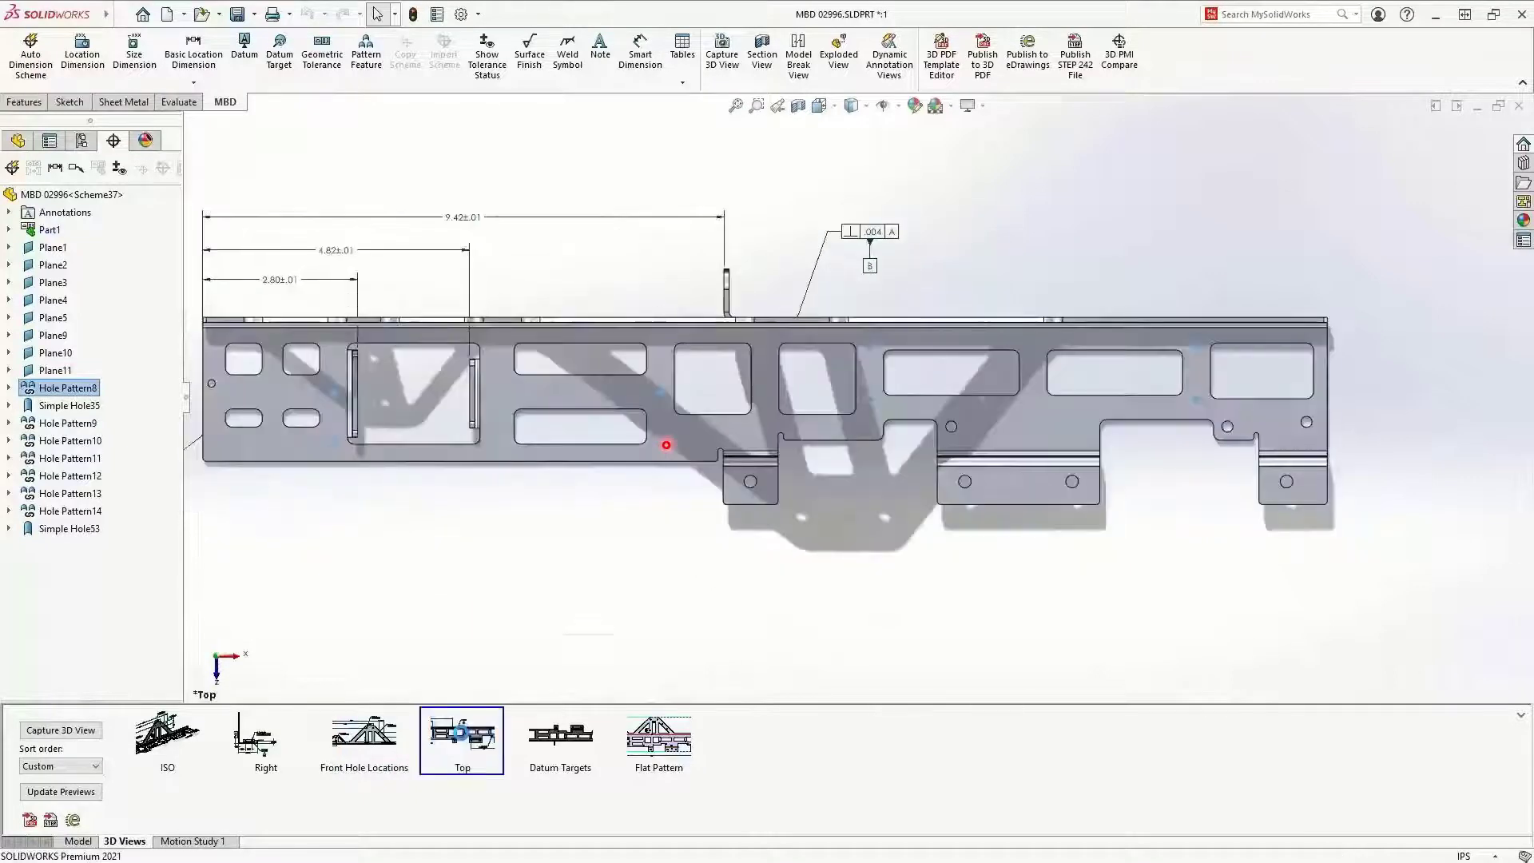
double_click(572, 742)
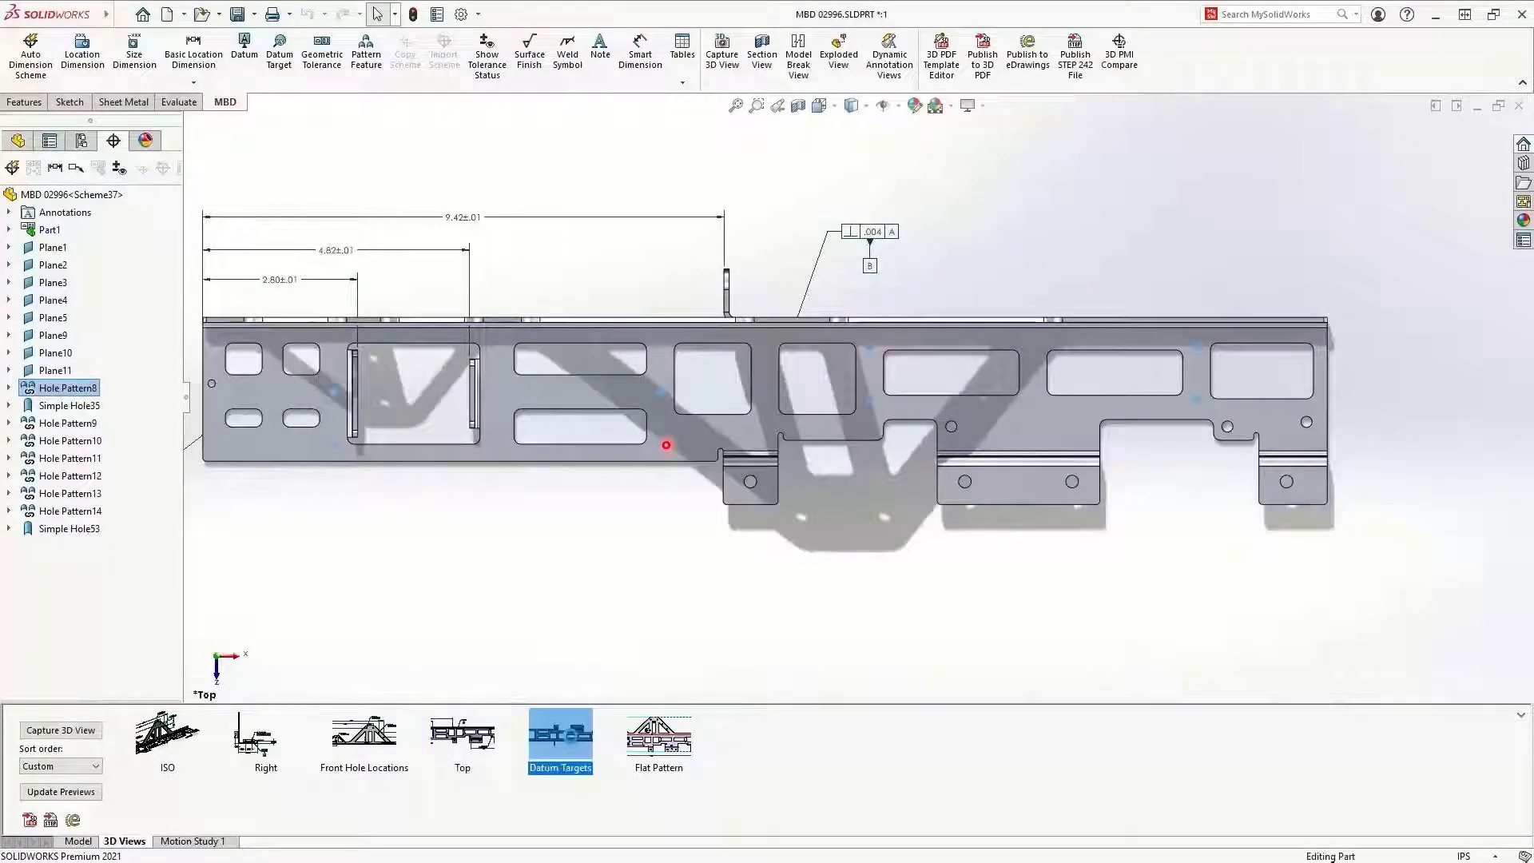
Set the horizontal location dimension of datum target A1 to 1.25
left_click(488, 646)
key("z")
left_click_drag(422, 559, 189, 251)
key("Escape")
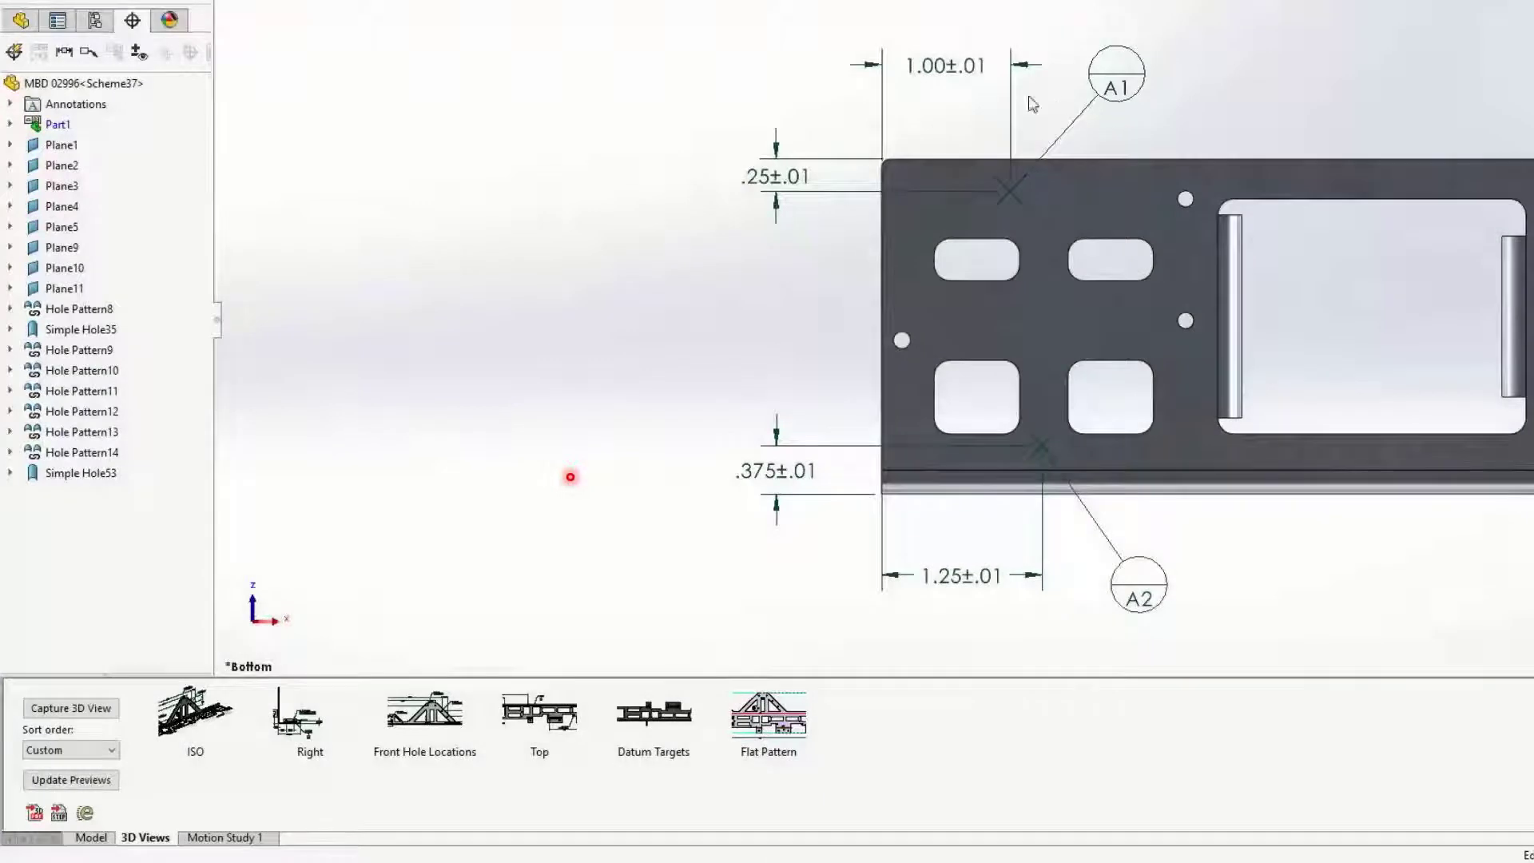
double_click(924, 70)
type("1.25")
key("Return")
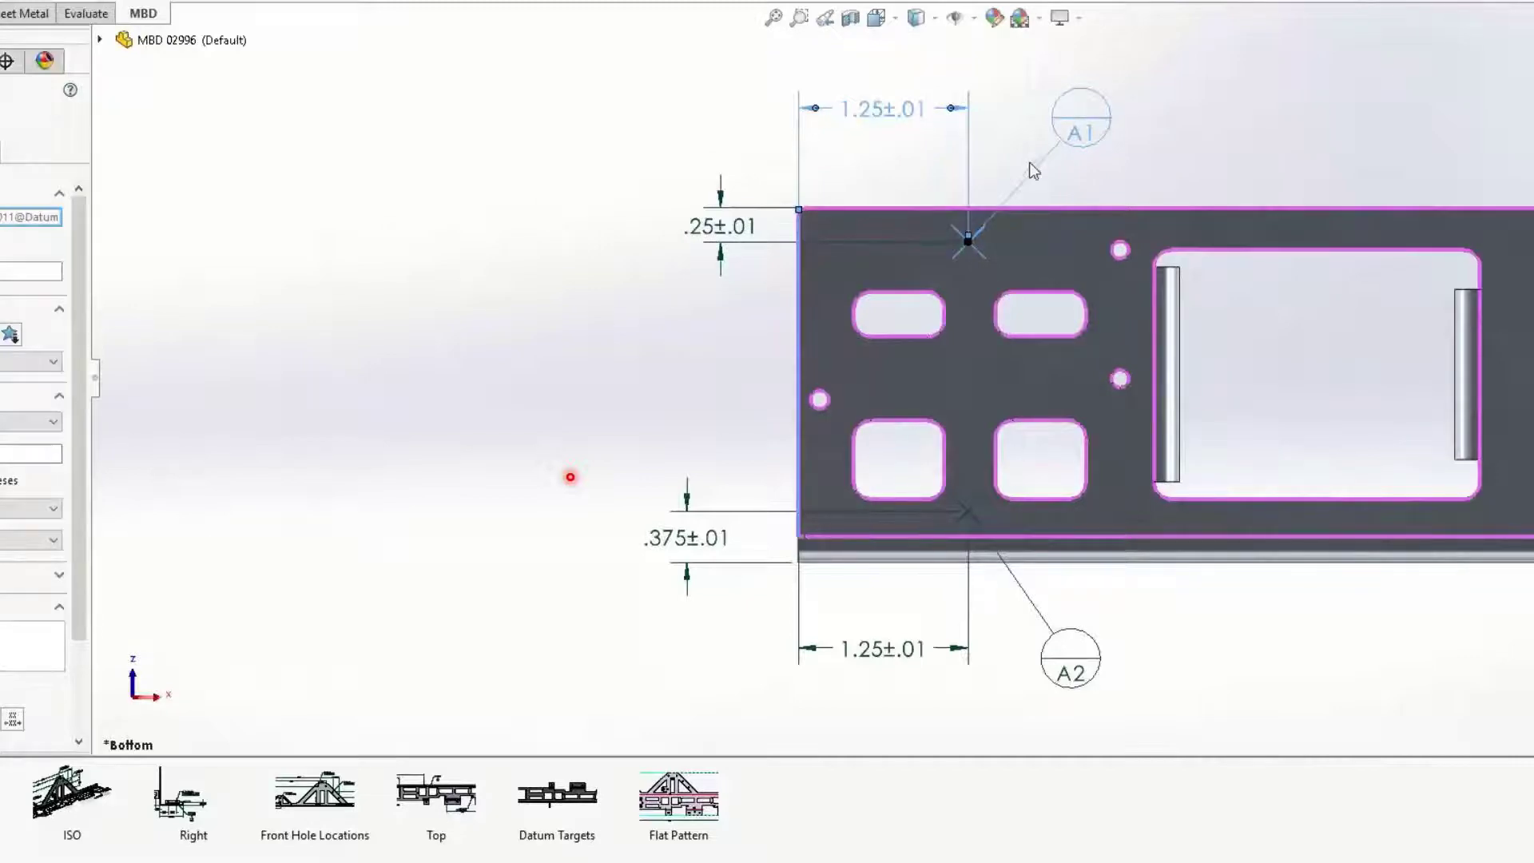
left_click(1029, 163)
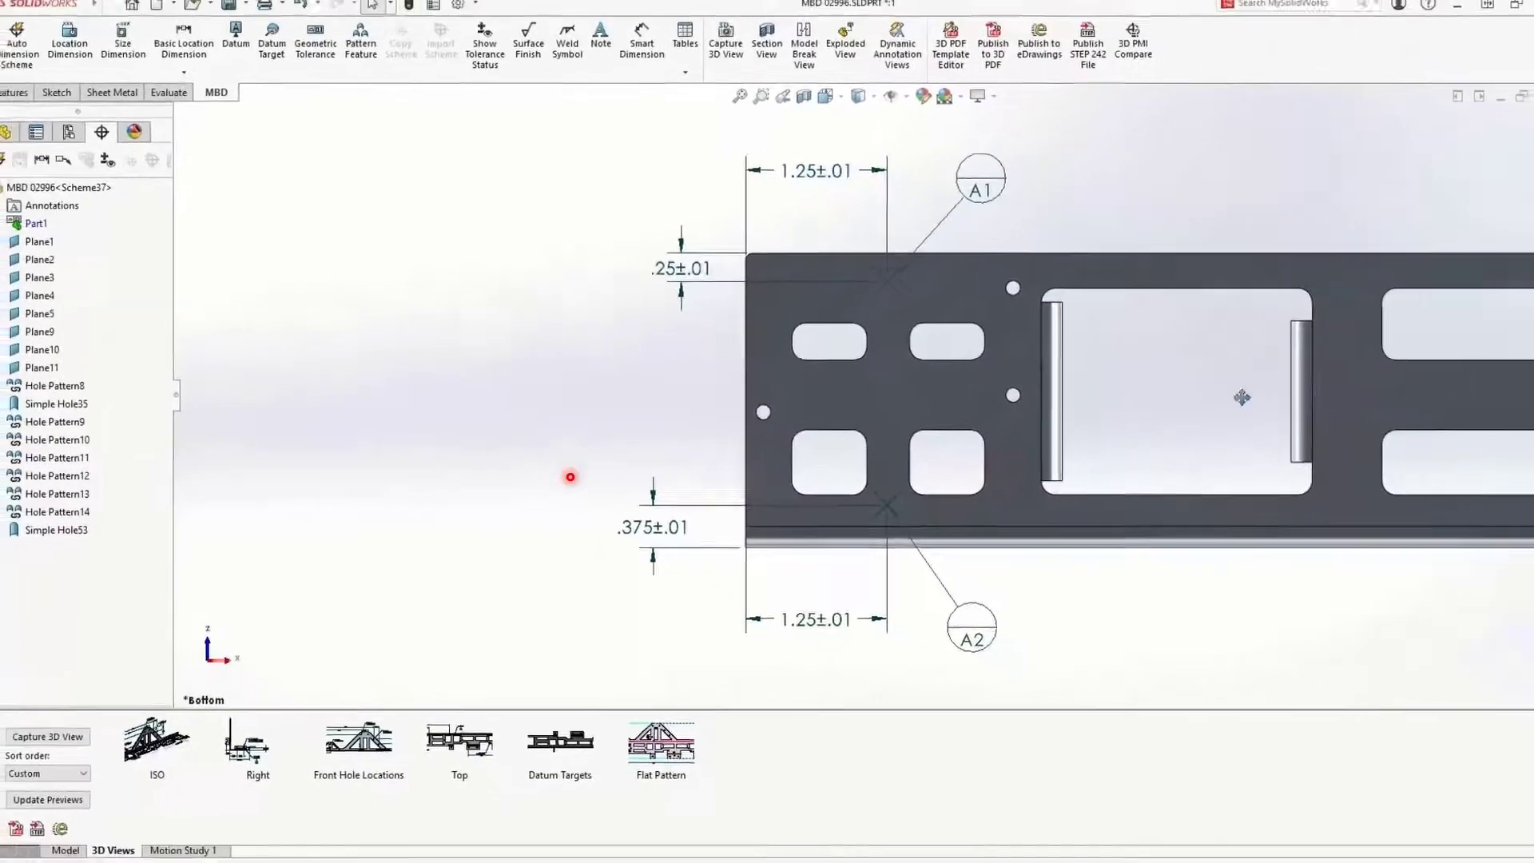
Place datum target A3 on the plate's bottom face, near the end opposite A1 and A2, with its symbol outside the part
middle_click_drag(1449, 381, 568, 373, "ctrl")
middle_click_drag(1282, 397, 206, 391, "ctrl")
left_click(280, 49)
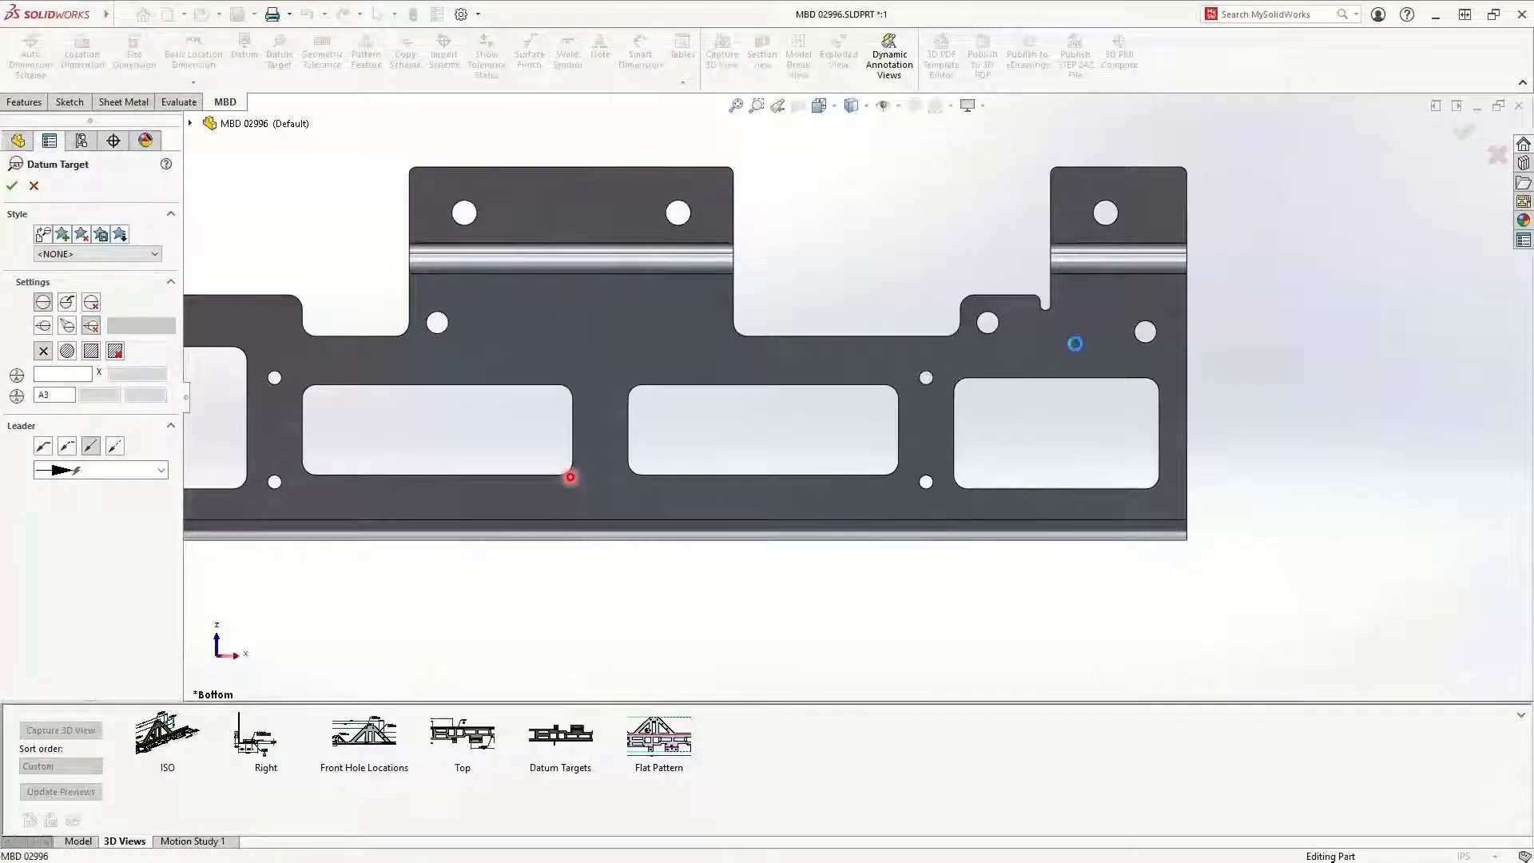
left_click(1081, 346)
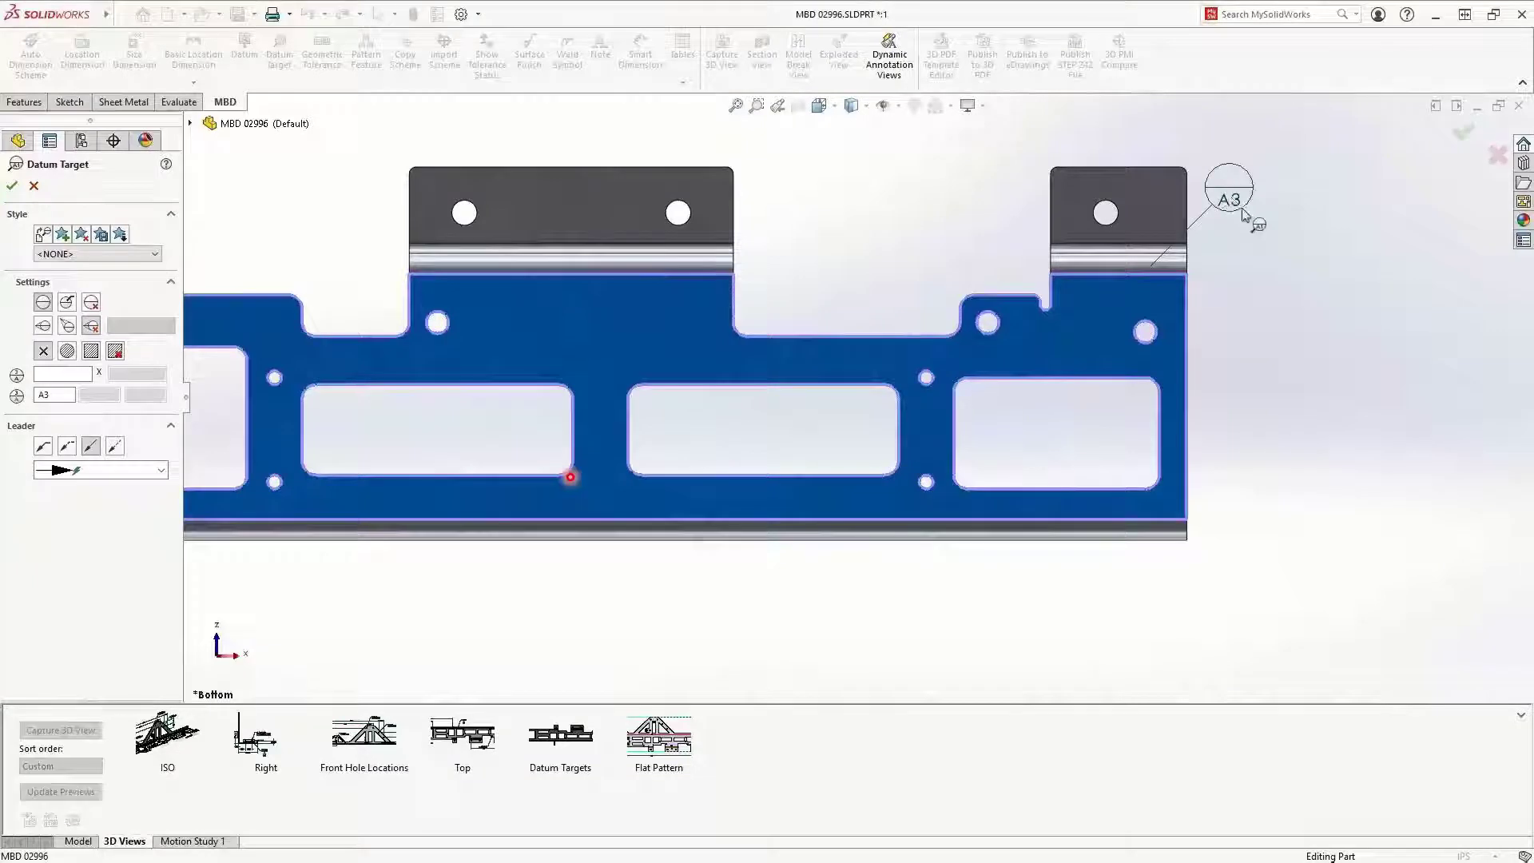
left_click(1276, 223)
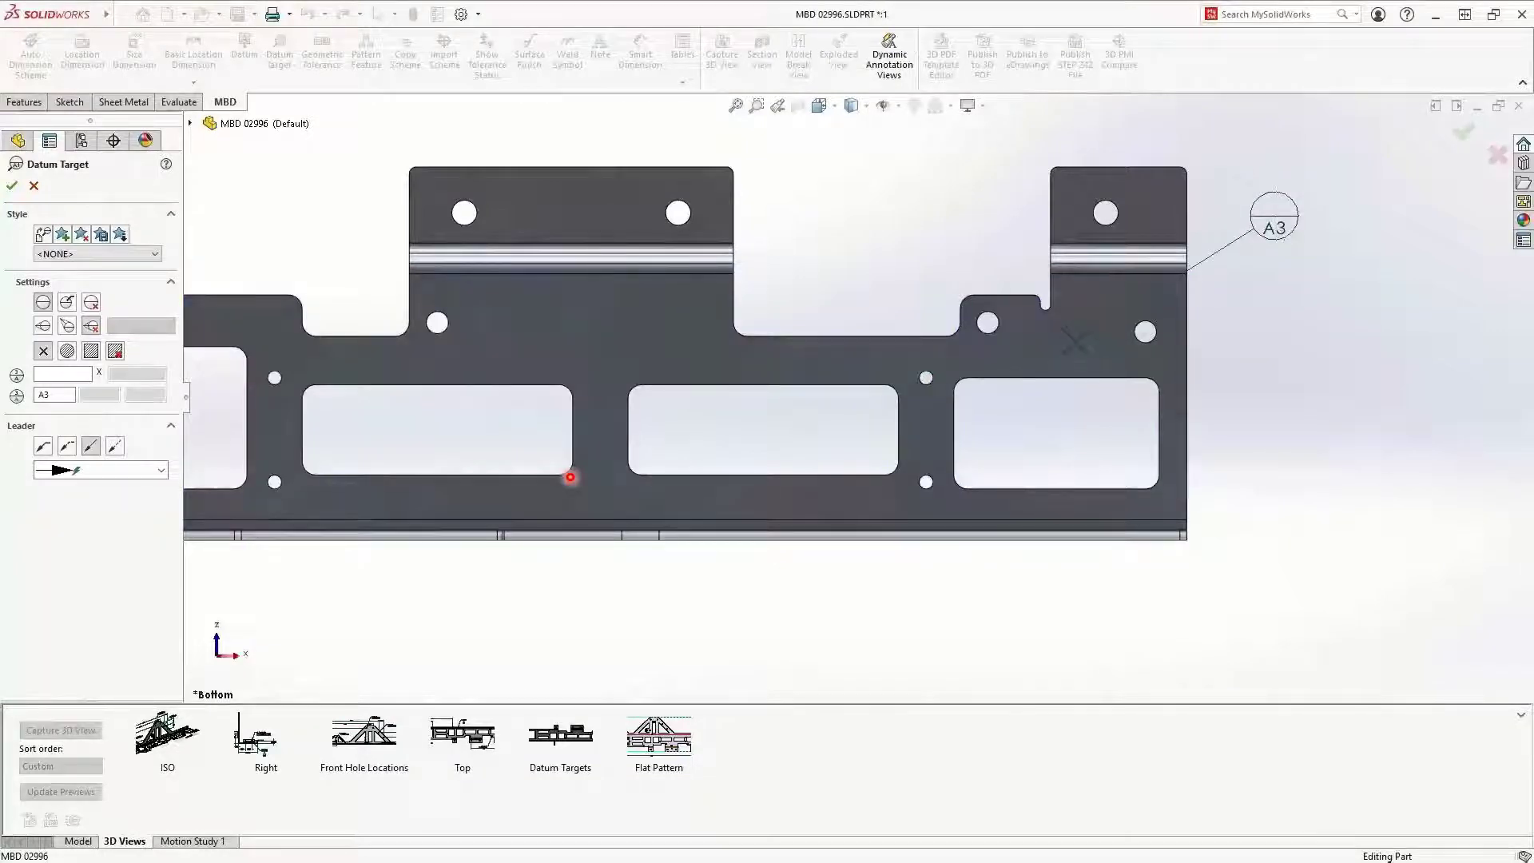
key("Escape")
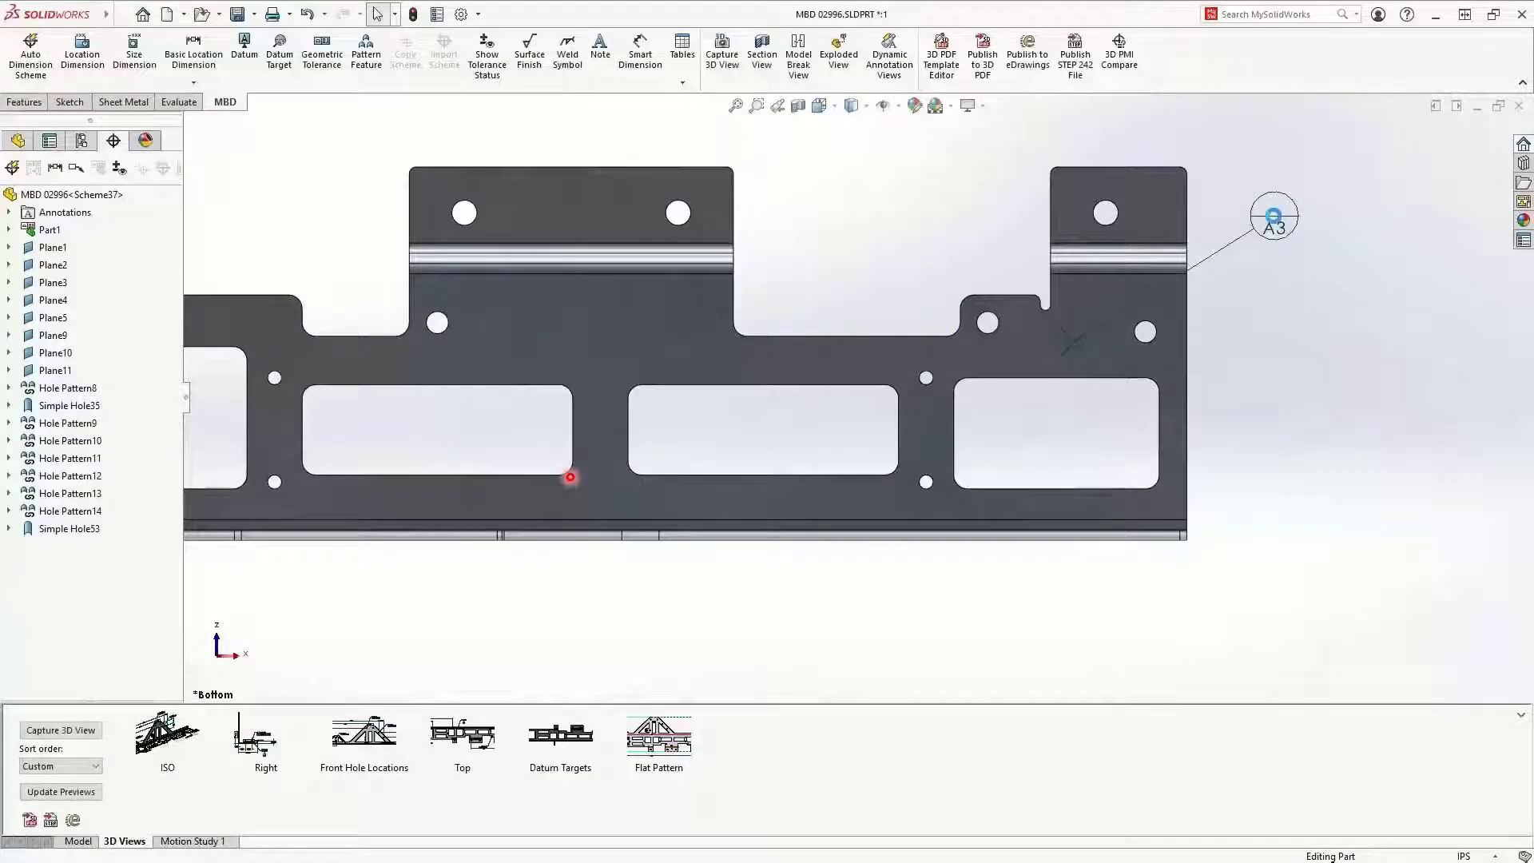
Change datum target A3 to a circular target area with a diameter of .25
left_click(1268, 217)
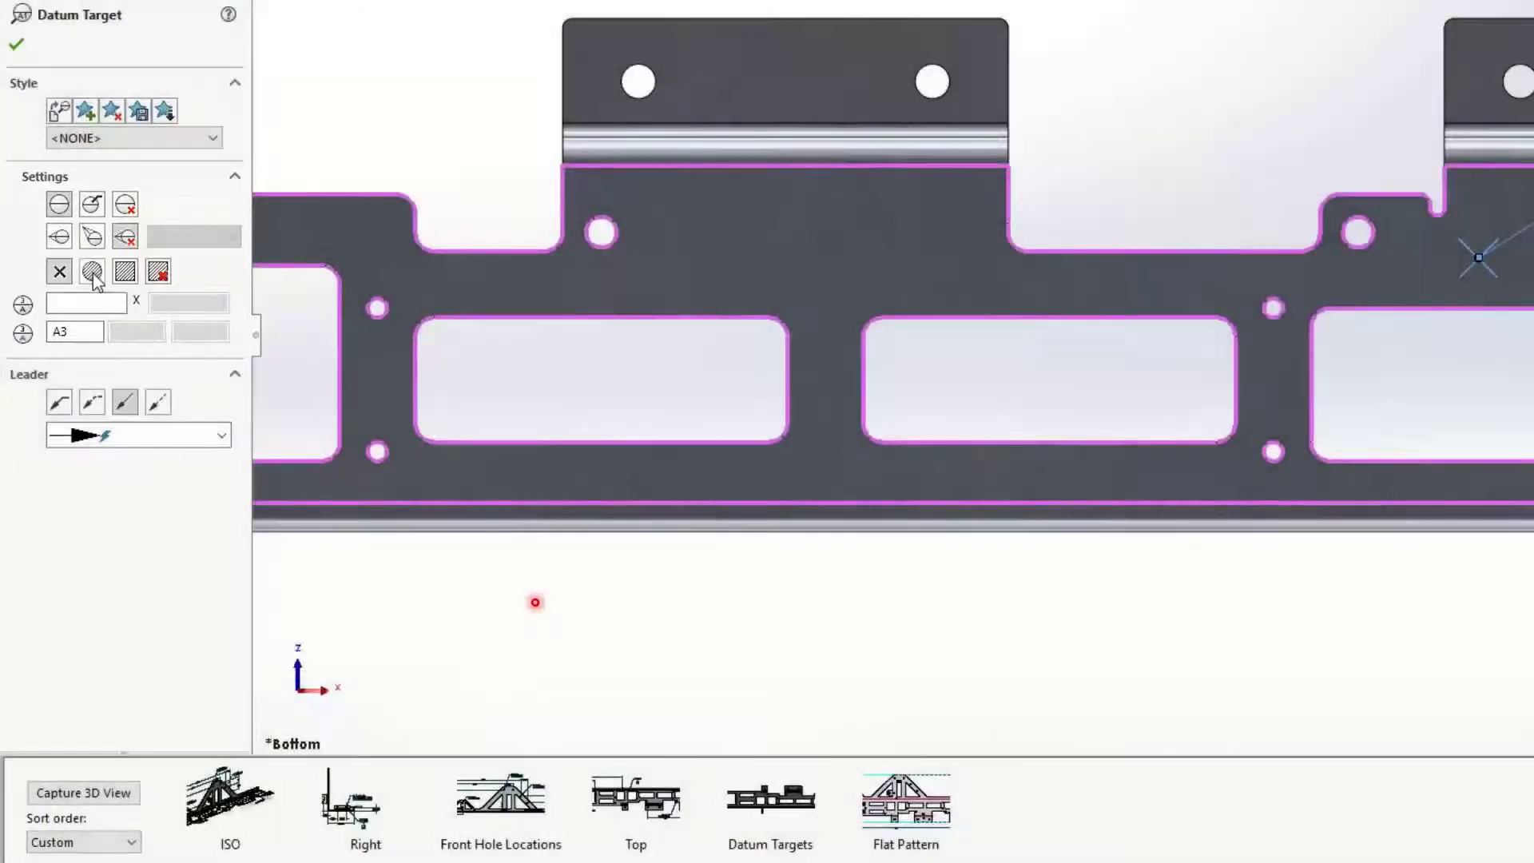
left_click(100, 276)
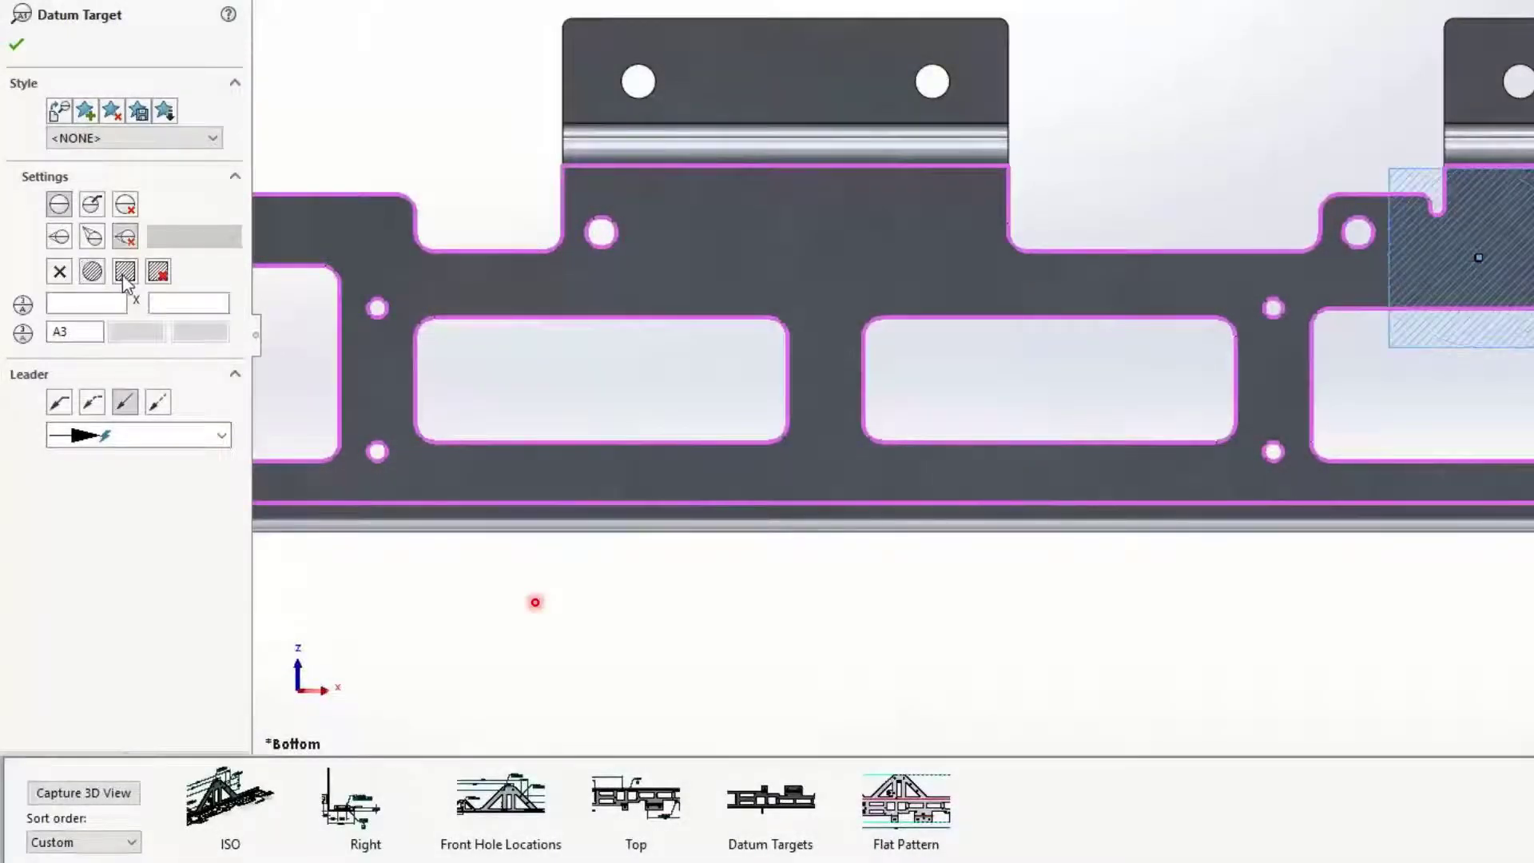
left_click(101, 302)
type(".25")
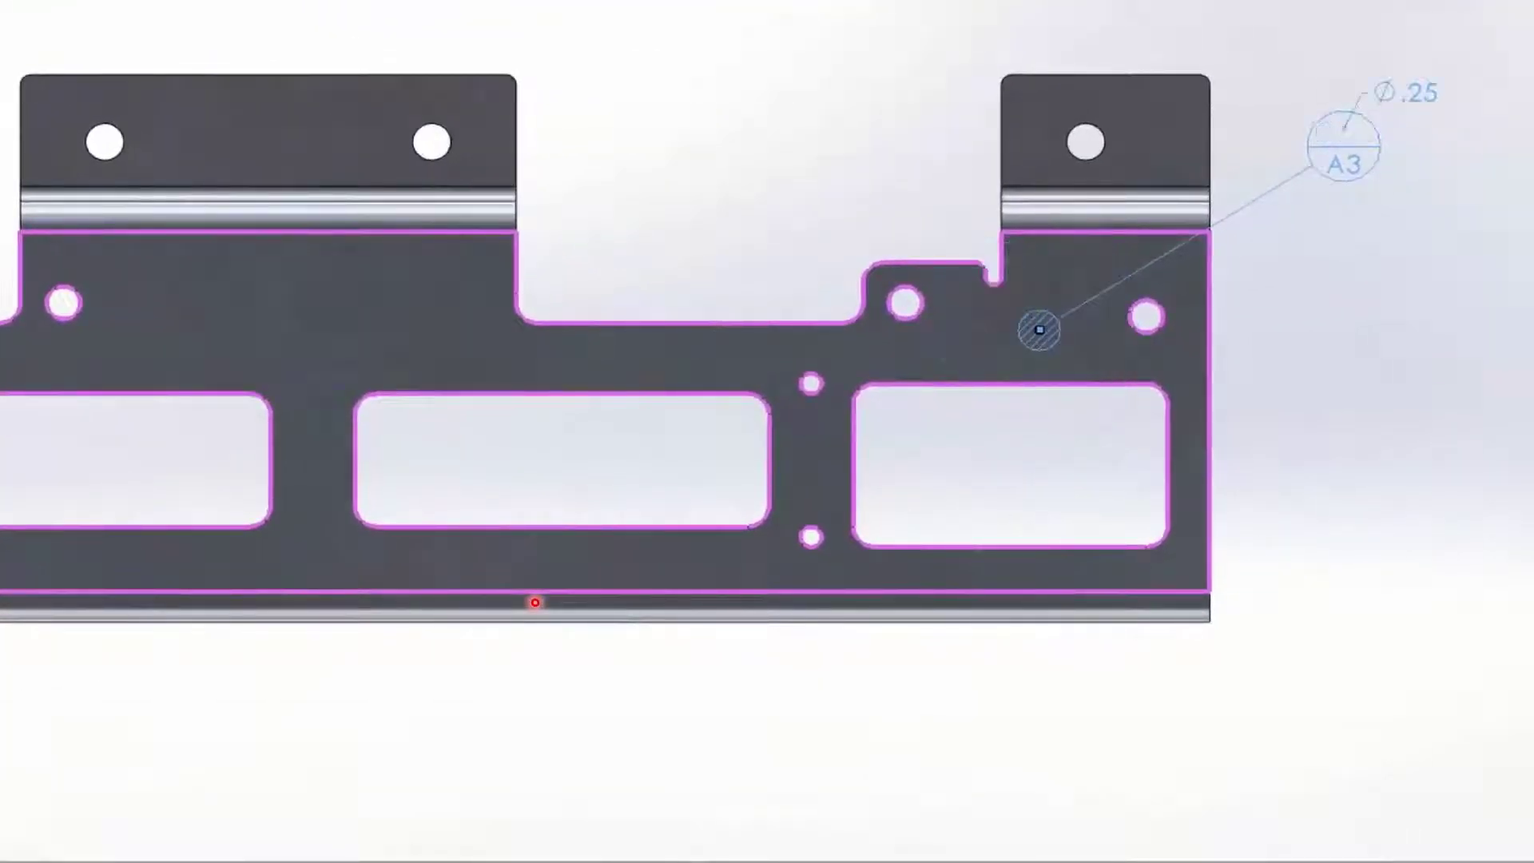
left_click(3, 104)
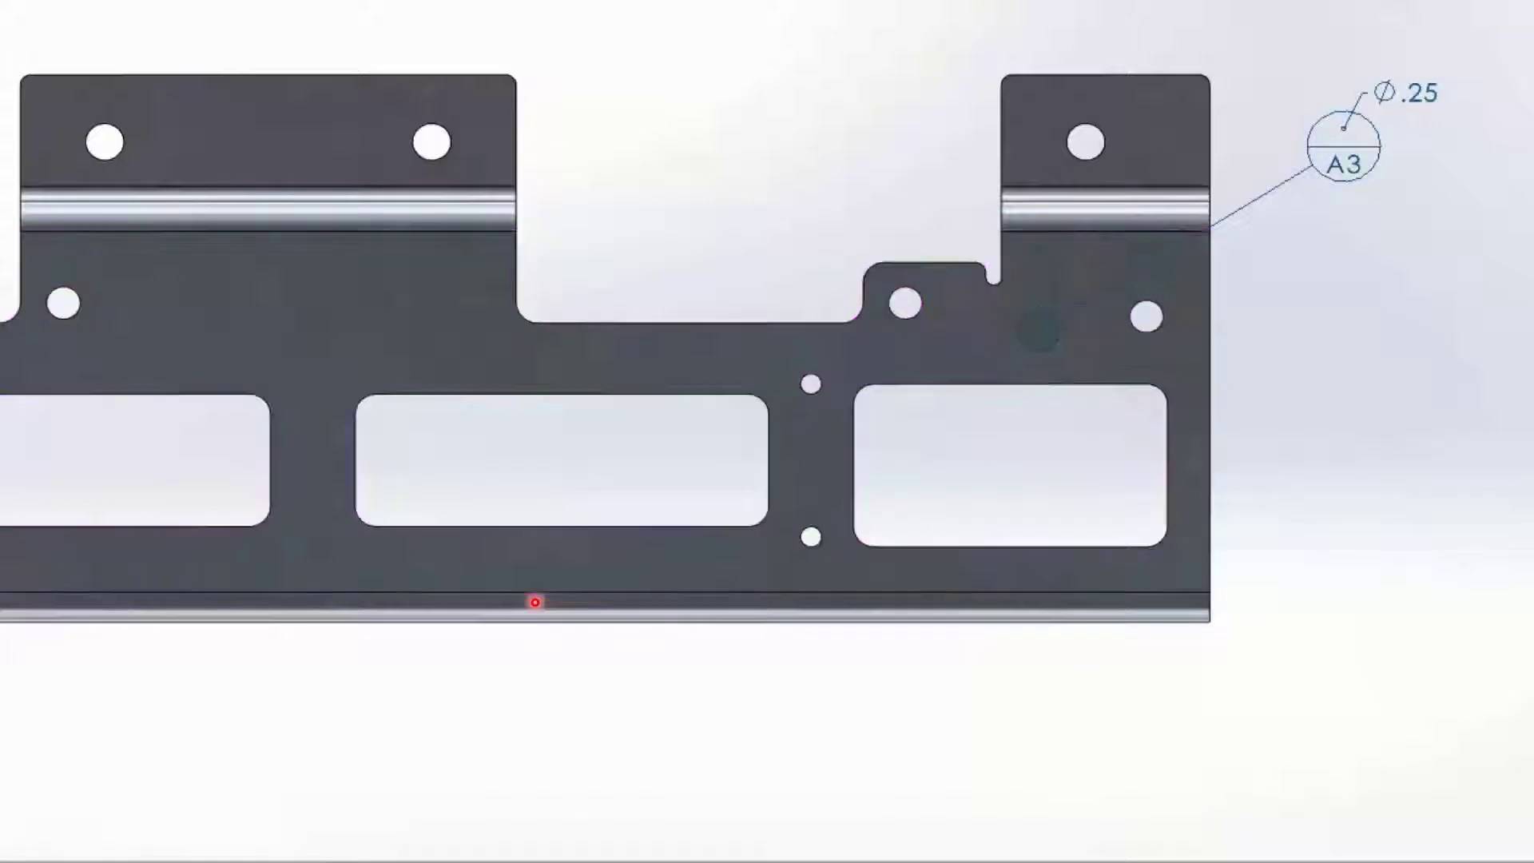
Add a 1.00 location dimension between datum target A3 and the plate's nearest end edge
left_click(1328, 173)
left_click(1210, 404)
left_click(1174, 711)
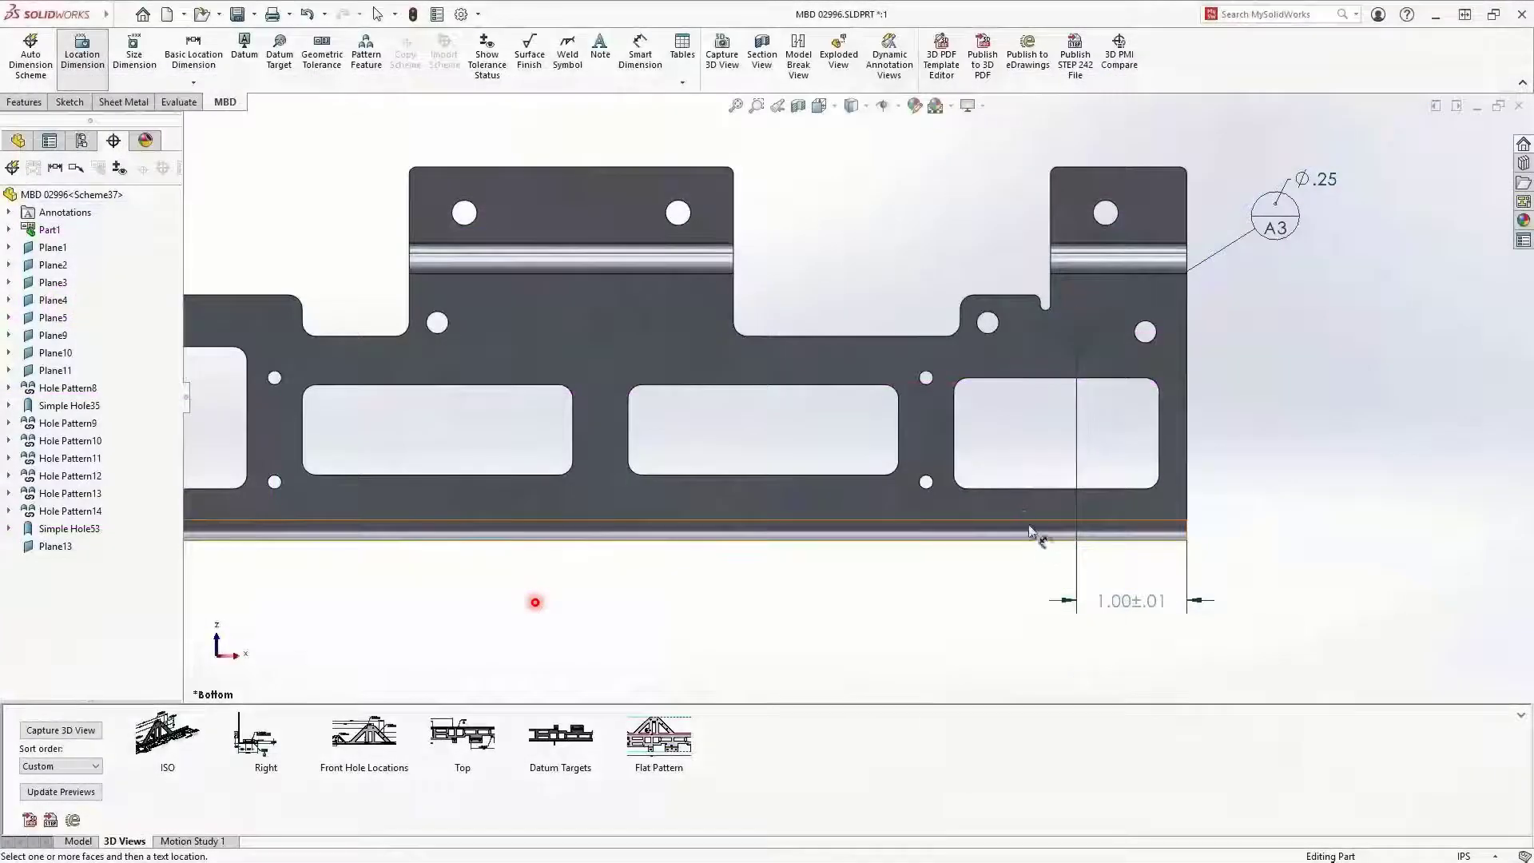
Add a location dimension from datum target A3 to the upright flange's outer face, set it to 1.75, and restore the Bottom view
middle_click_drag(1038, 538, 1029, 434)
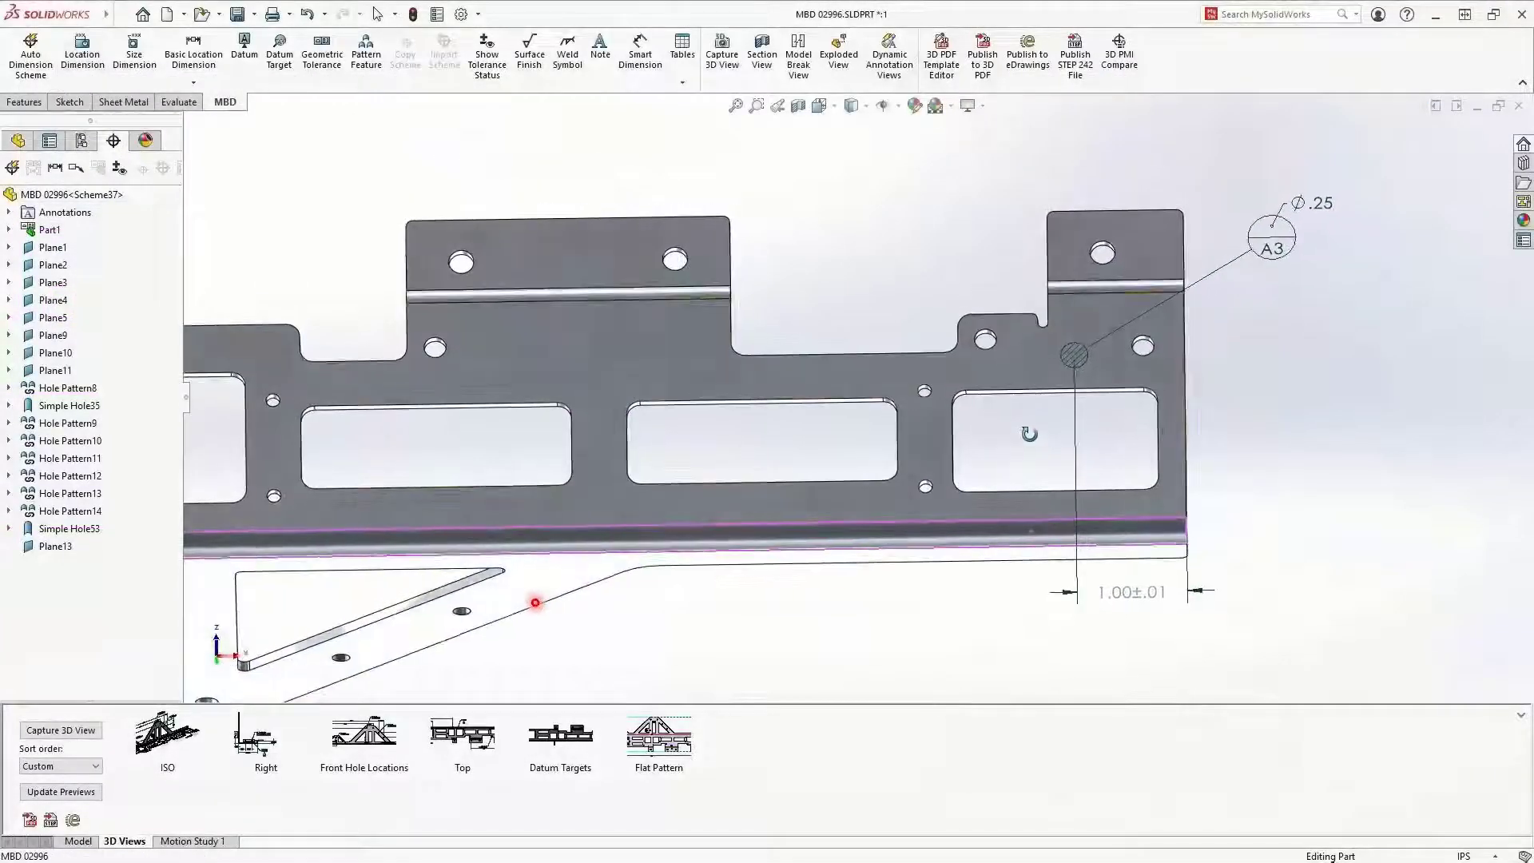
left_click(1076, 361)
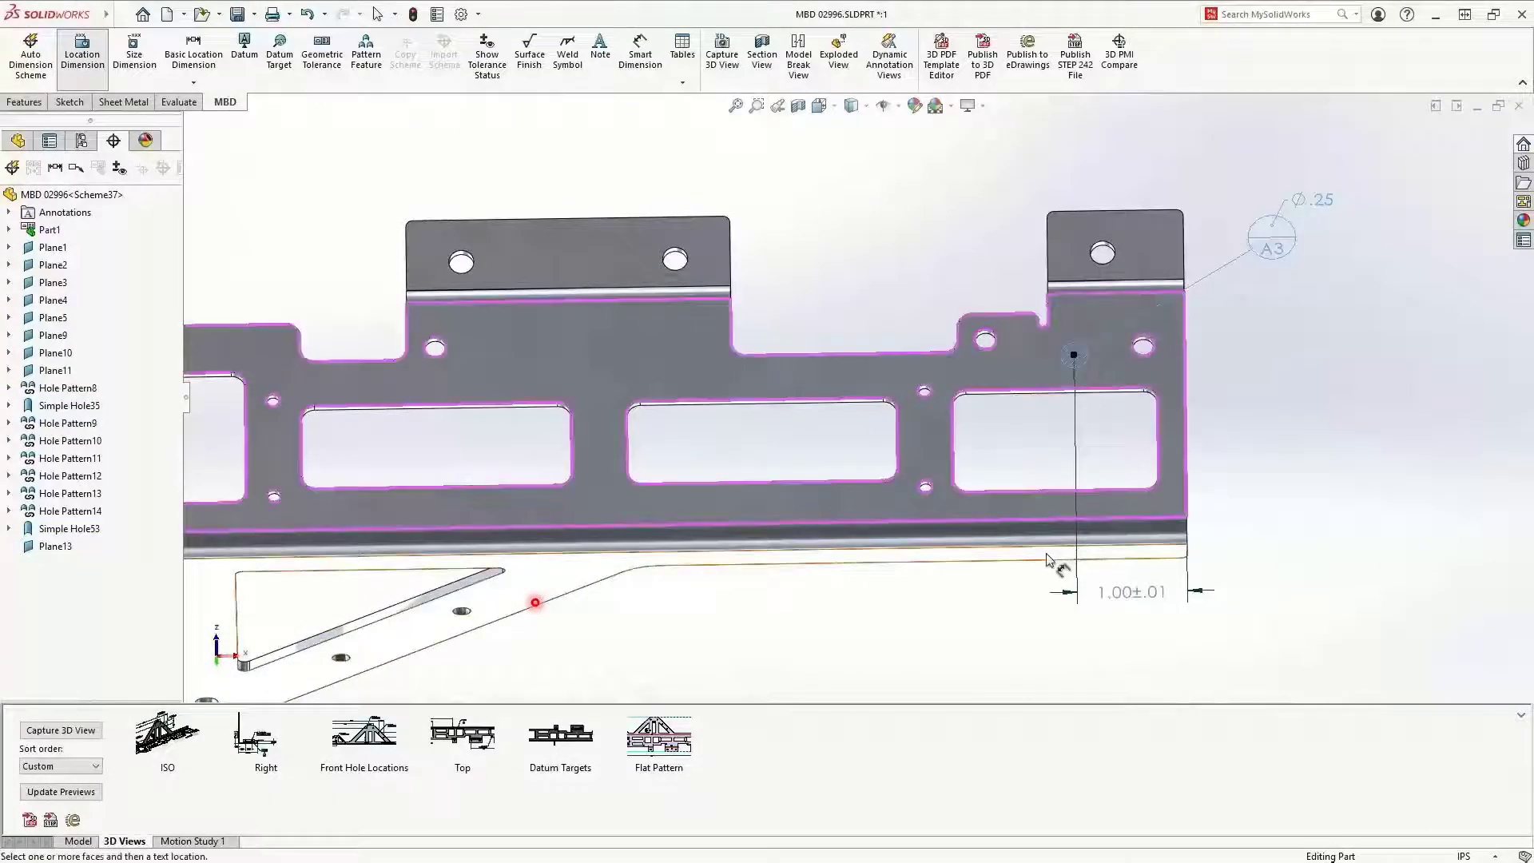
left_click(1045, 553)
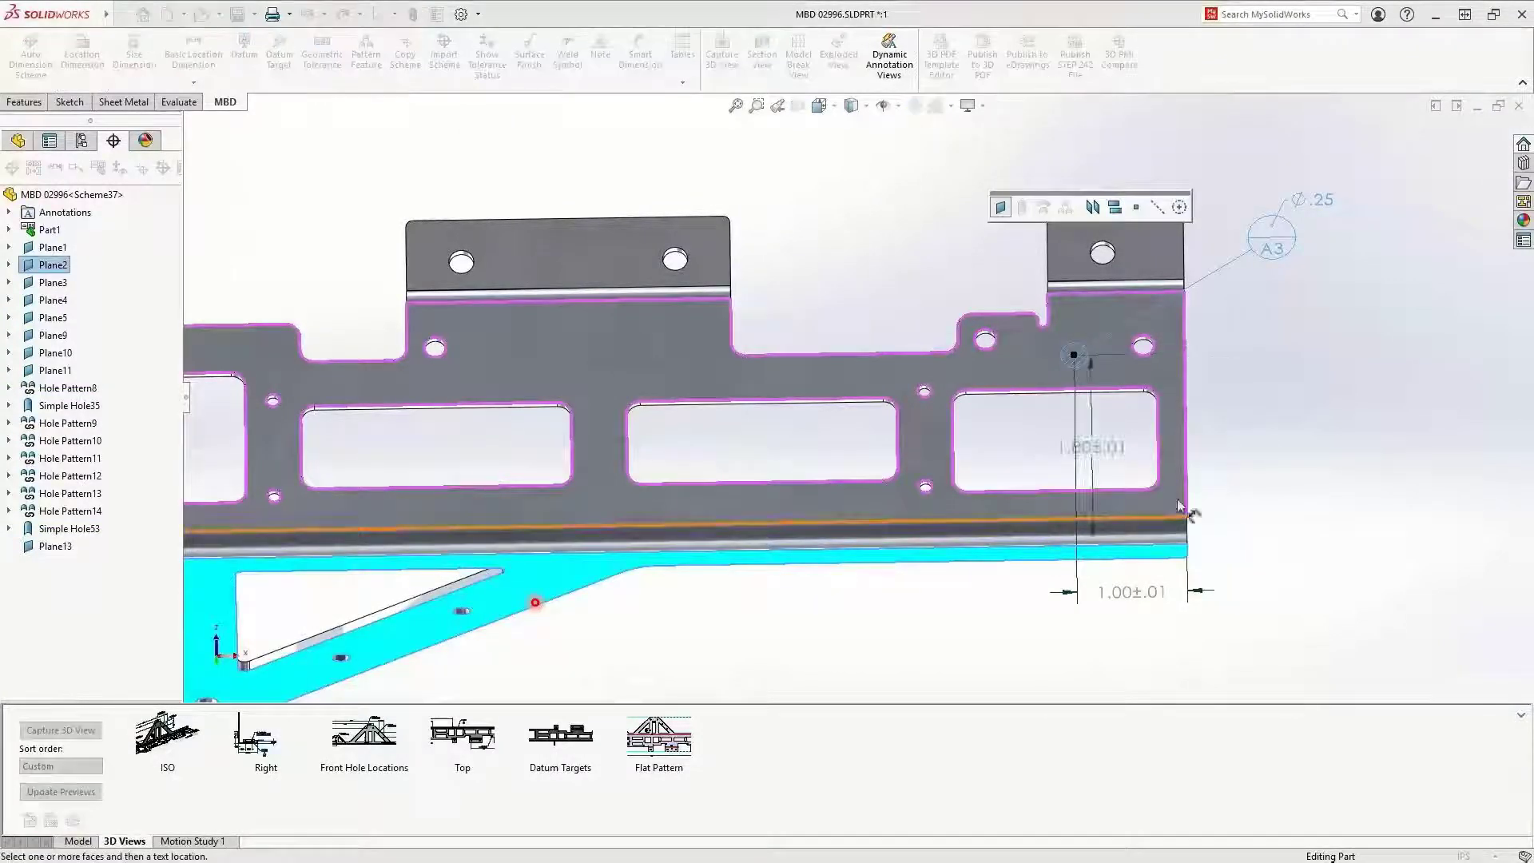
left_click(1265, 457)
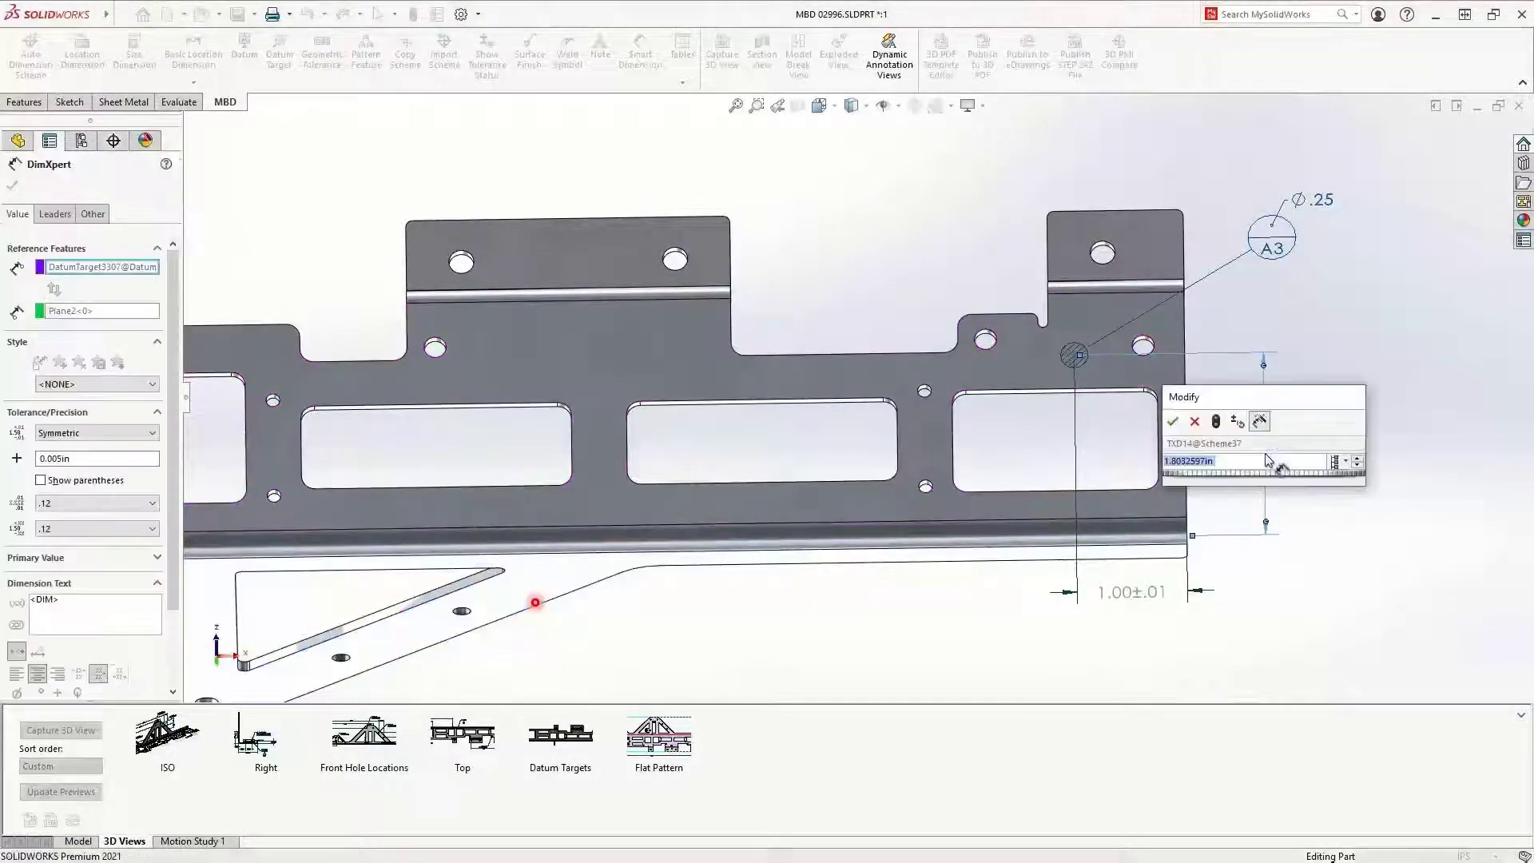
type("1.75")
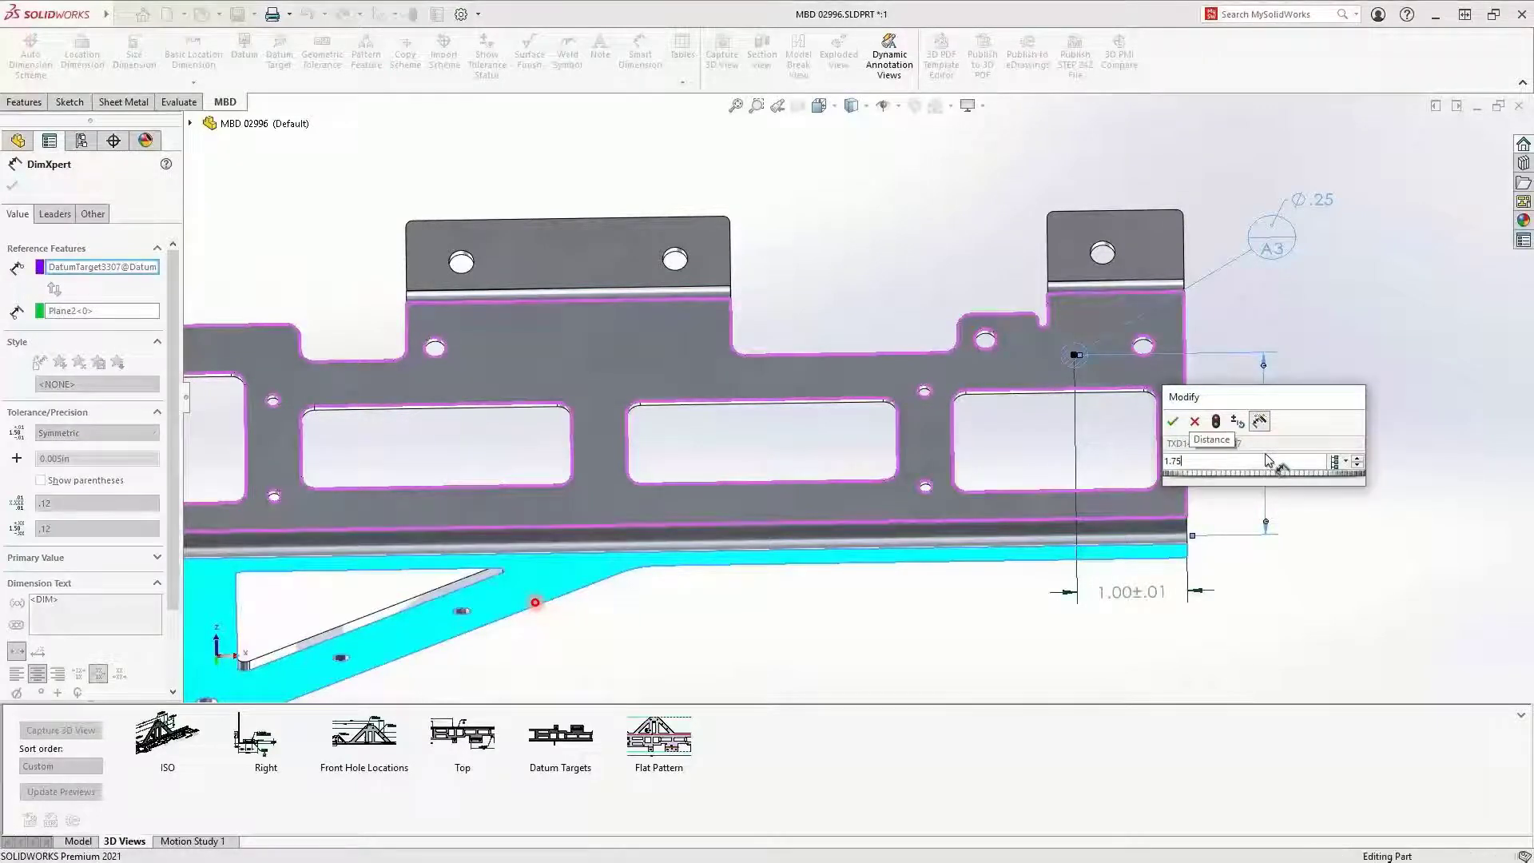
key("Return")
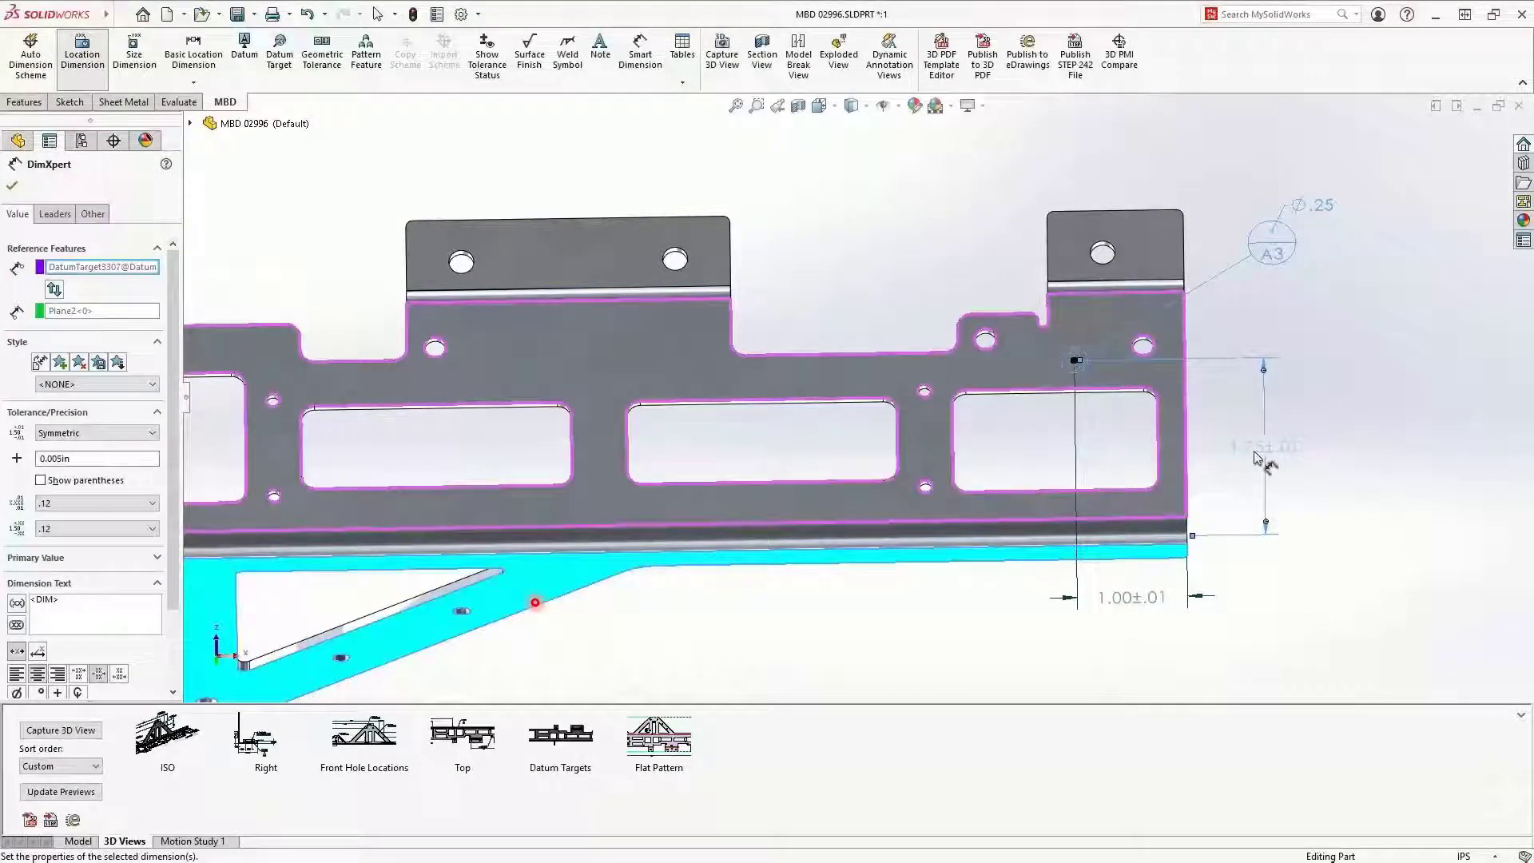
left_click(777, 106)
left_click(810, 204)
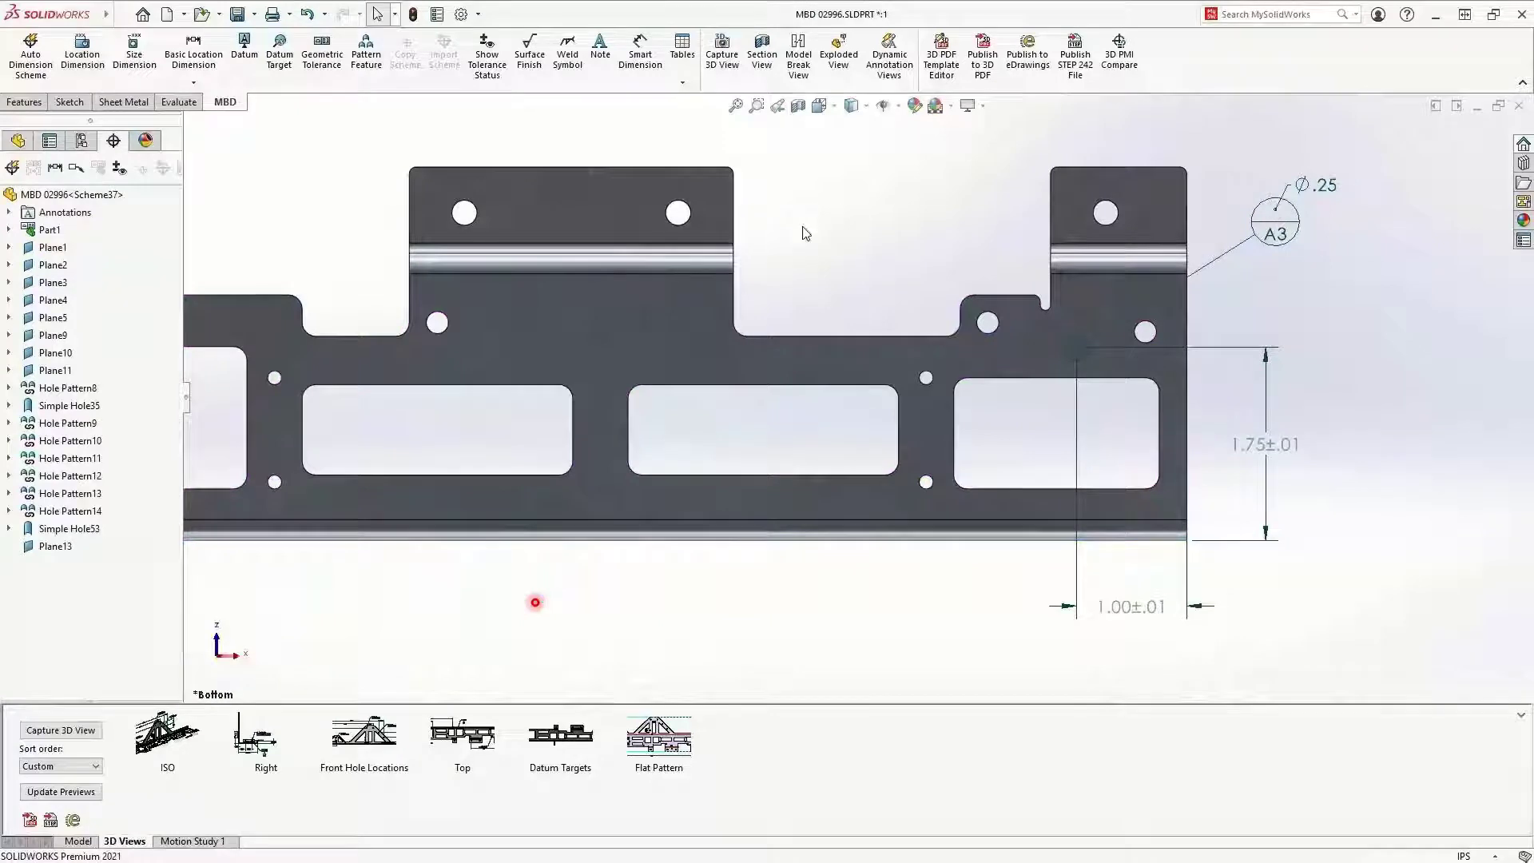
Start publishing a 3D PDF from the Flat Pattern view, attaching a STEP 242 file and Flat-Pattern - MBD 02996.DXF
double_click(673, 732)
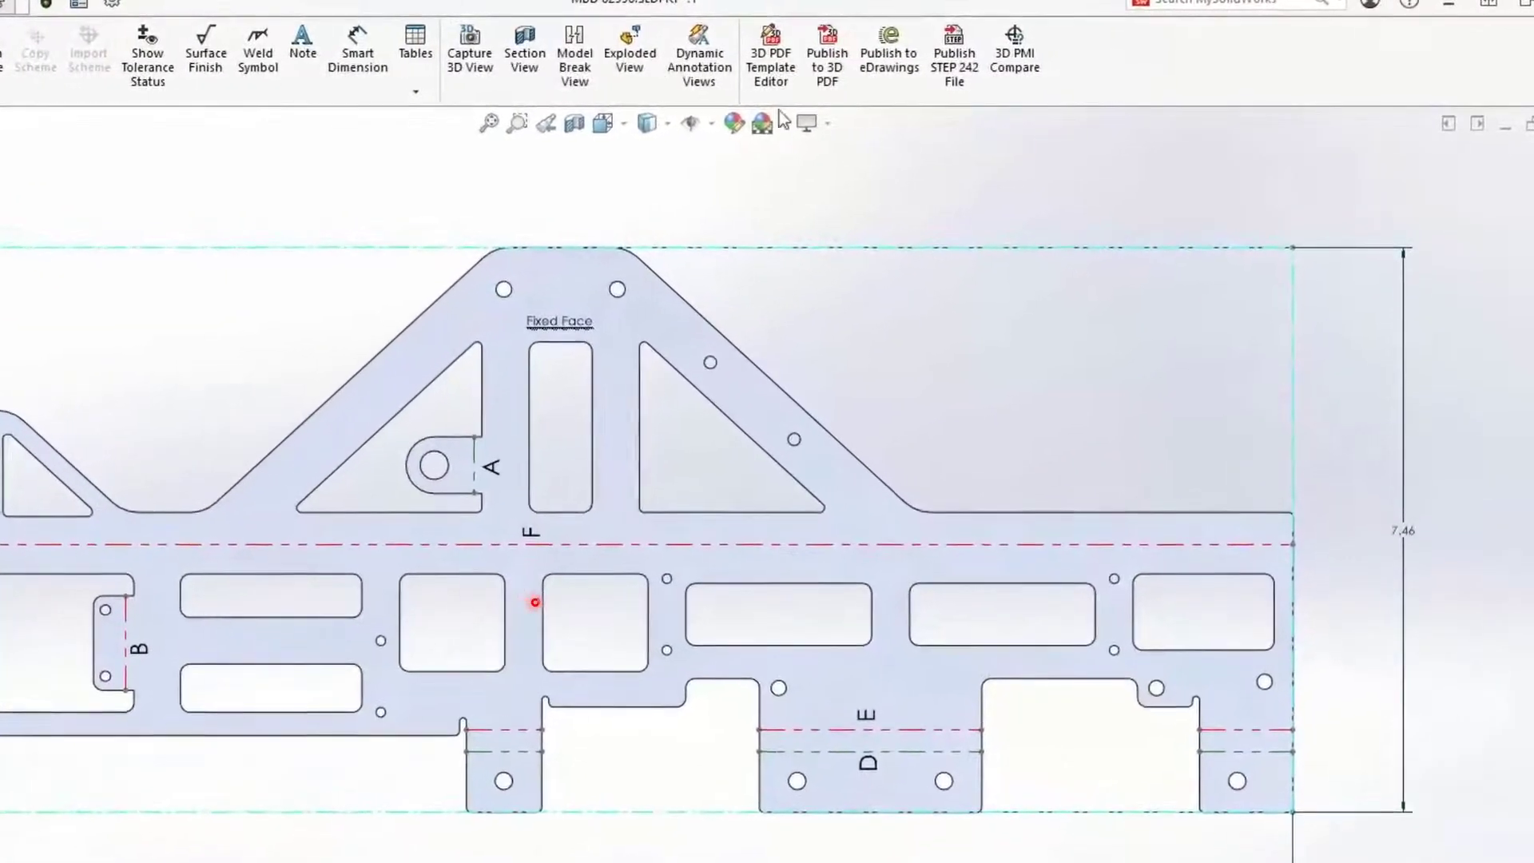
left_click(828, 58)
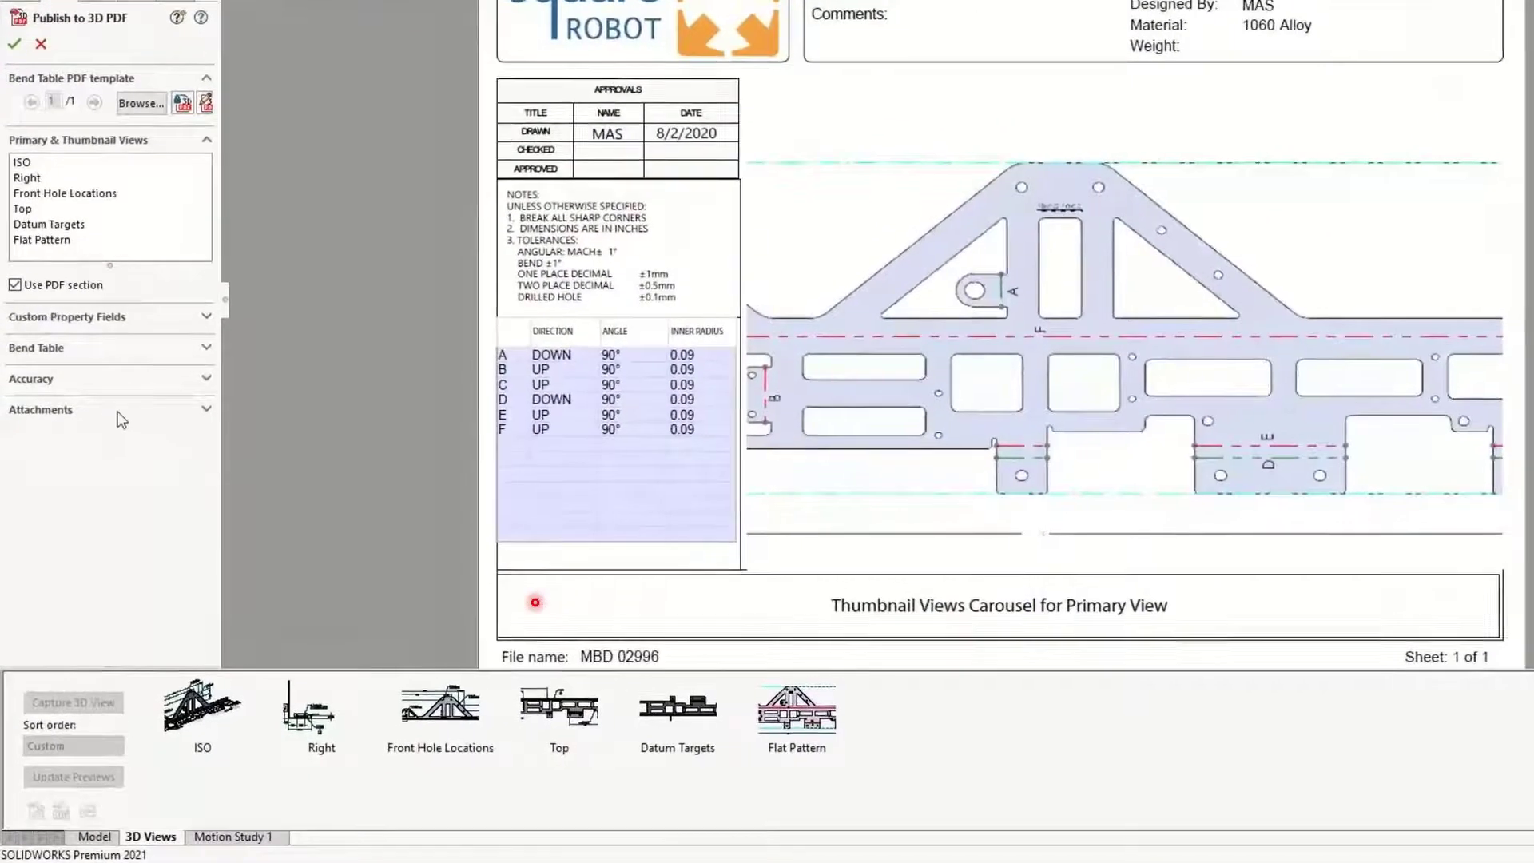
left_click(117, 410)
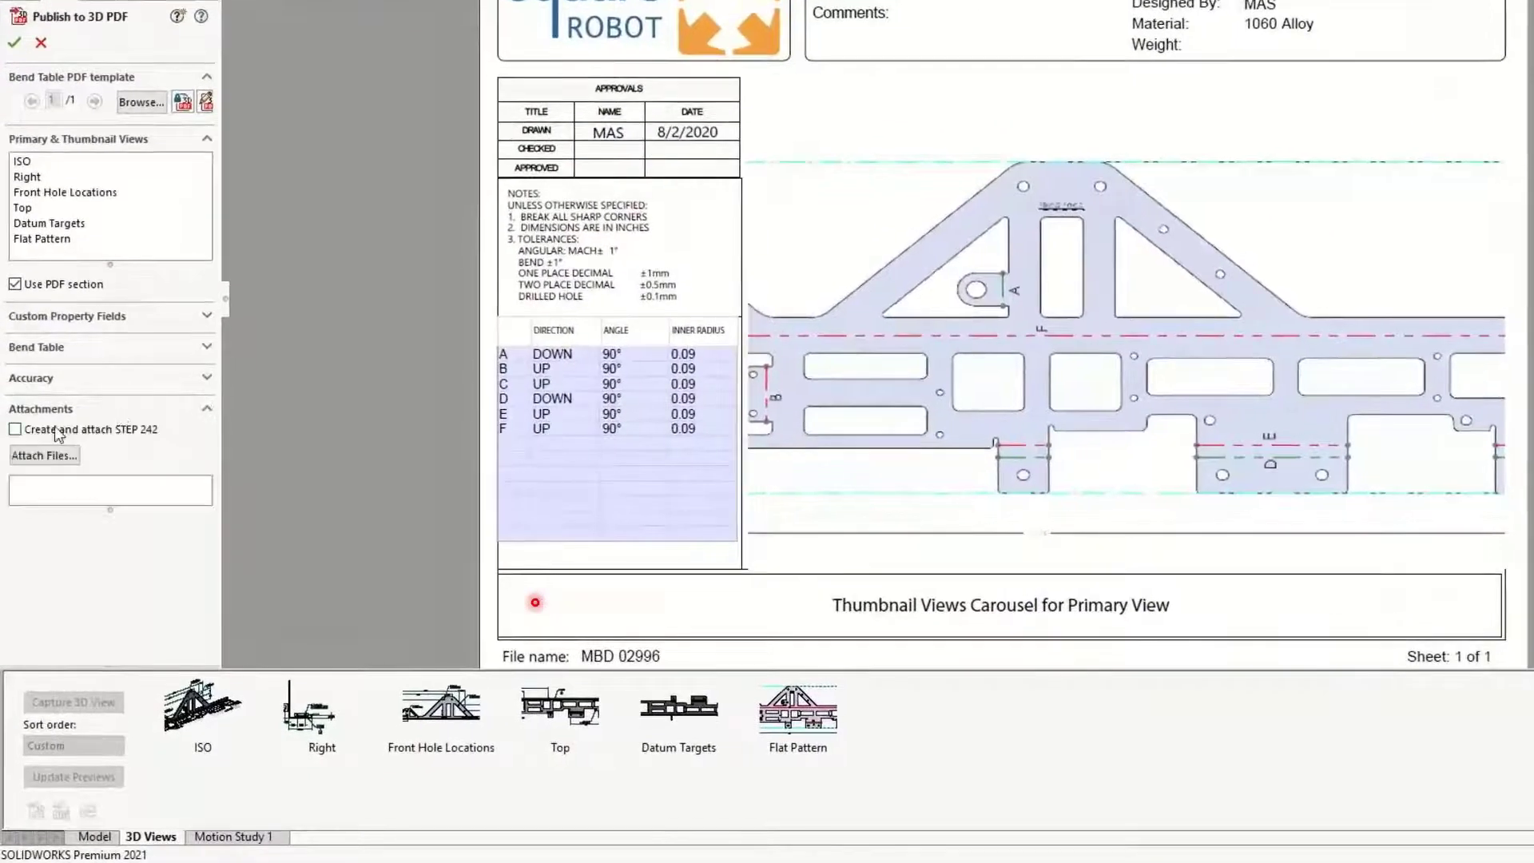
left_click(48, 456)
double_click(701, 179)
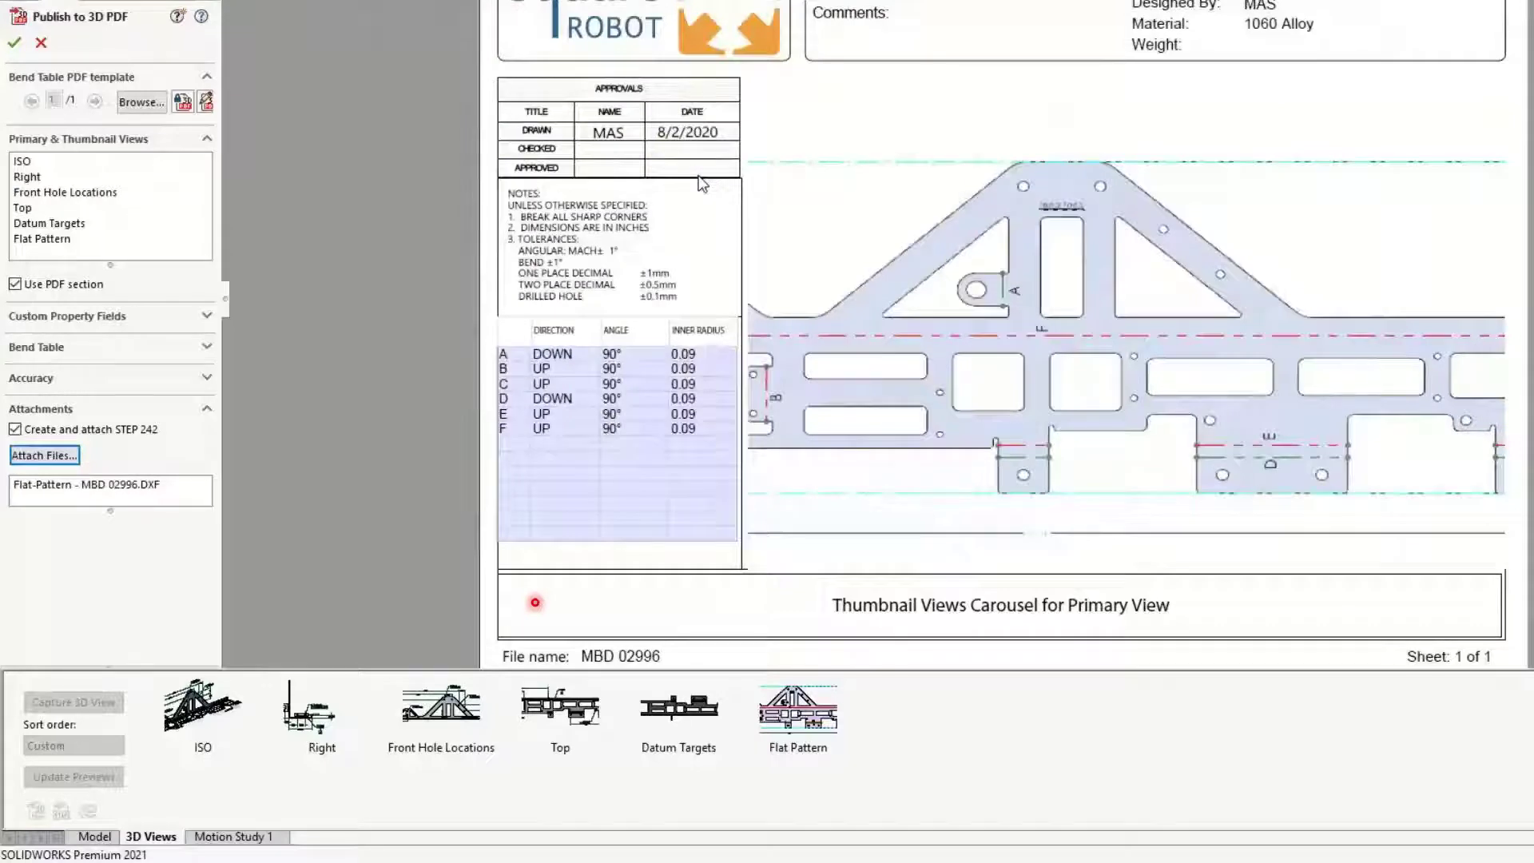
Check the custom property fields and Bend Table1 columns, then publish the 3D PDF and maximize its MBD 02996.pdf window
left_click(137, 317)
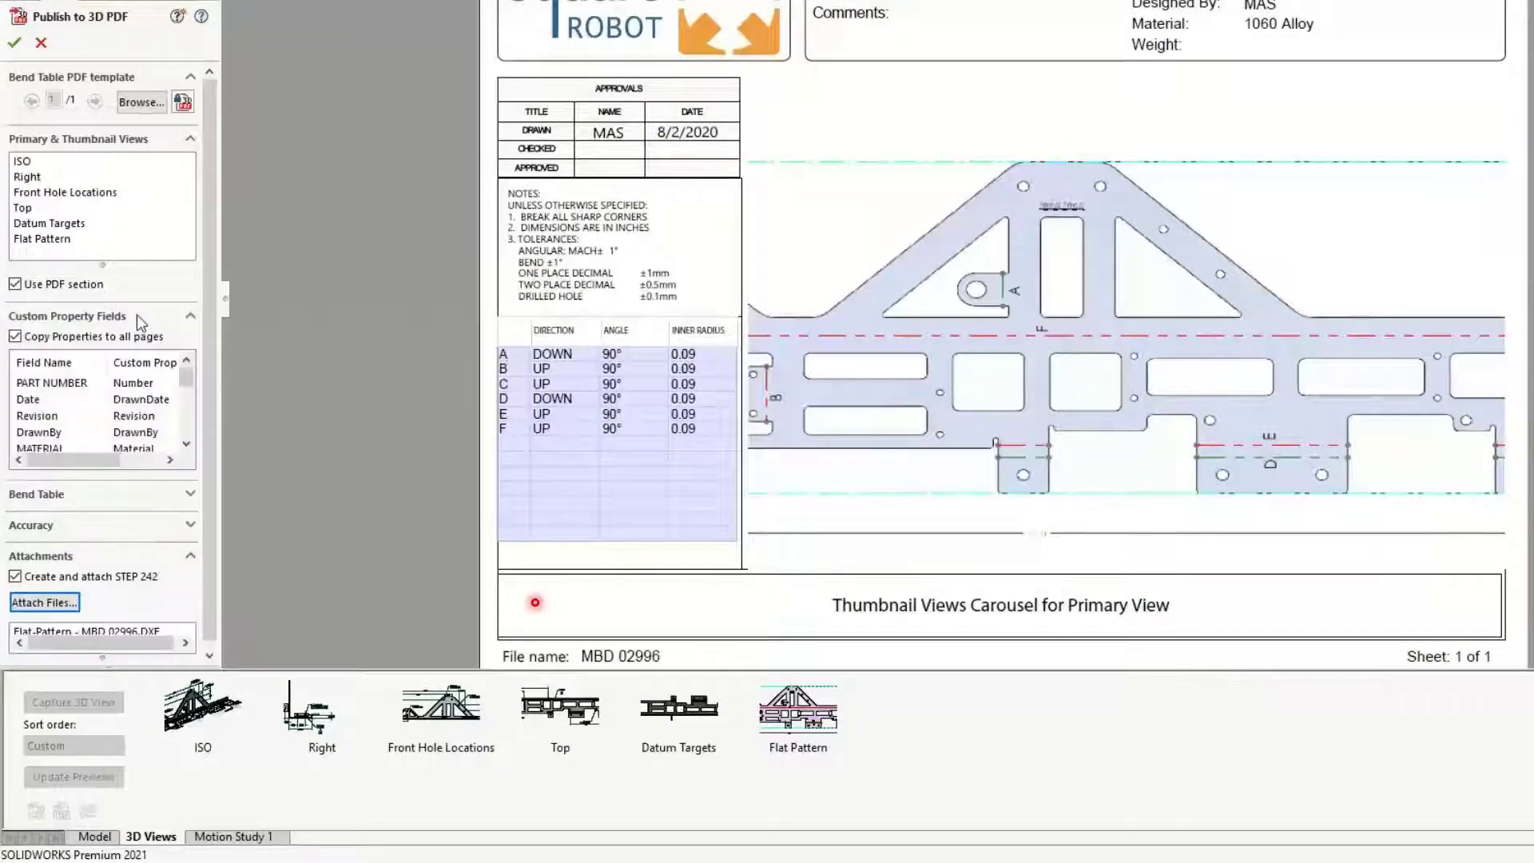
left_click(79, 506)
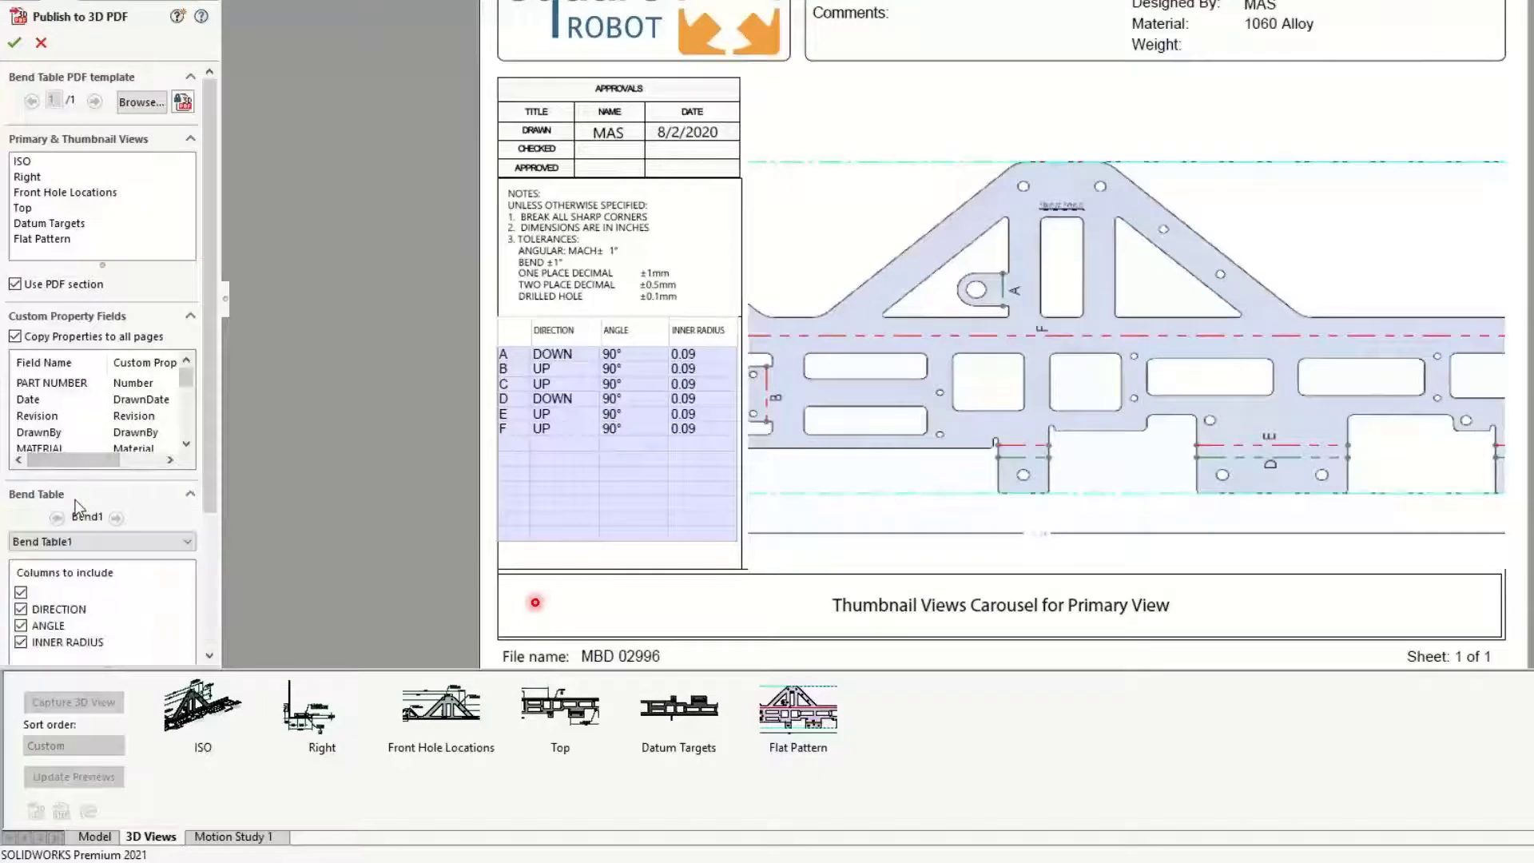
left_click(96, 643)
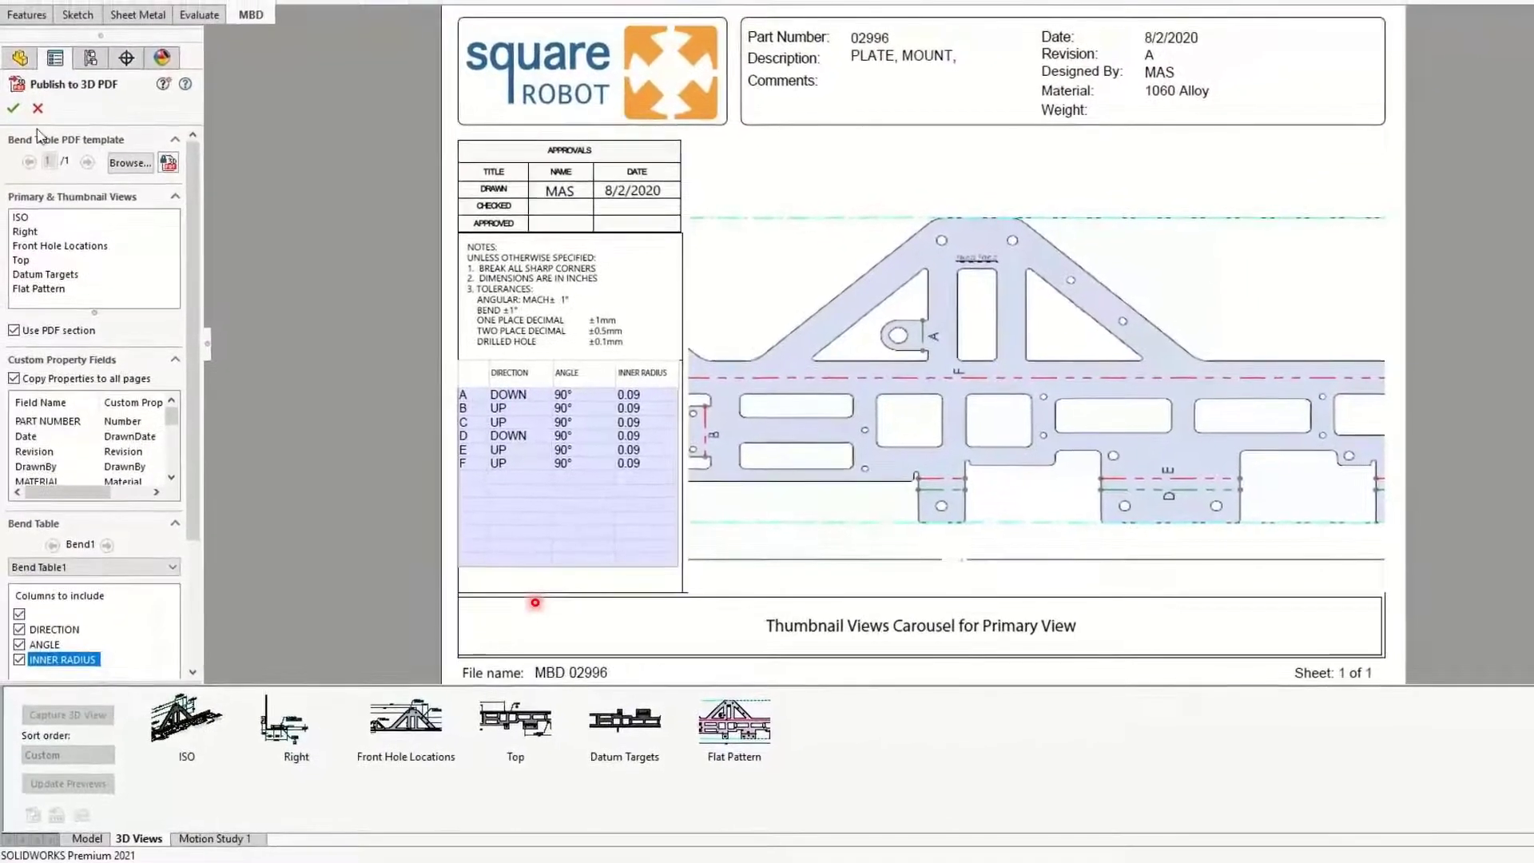
left_click(13, 109)
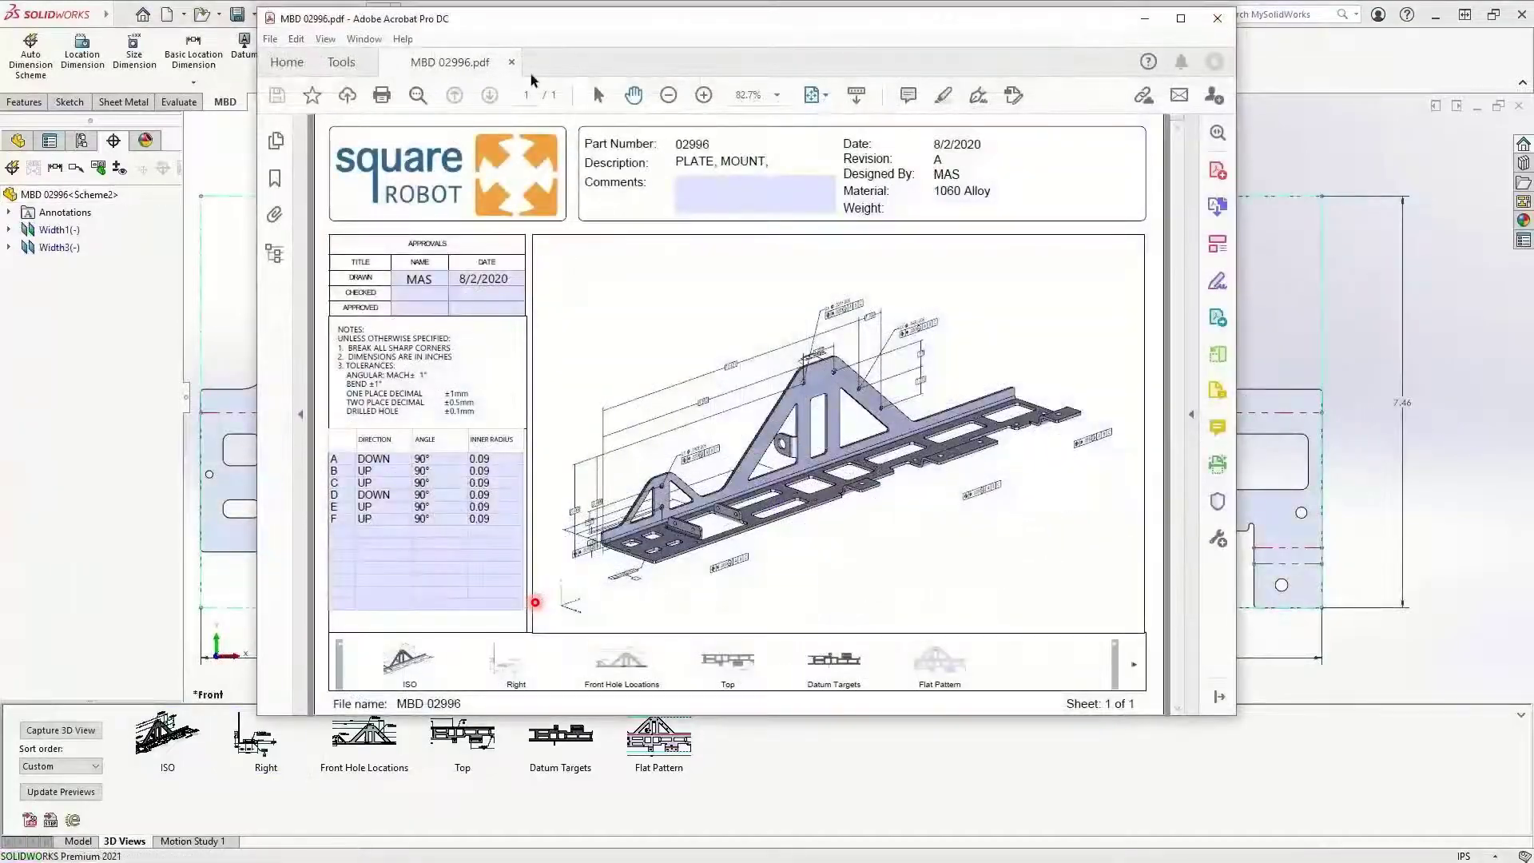
double_click(615, 25)
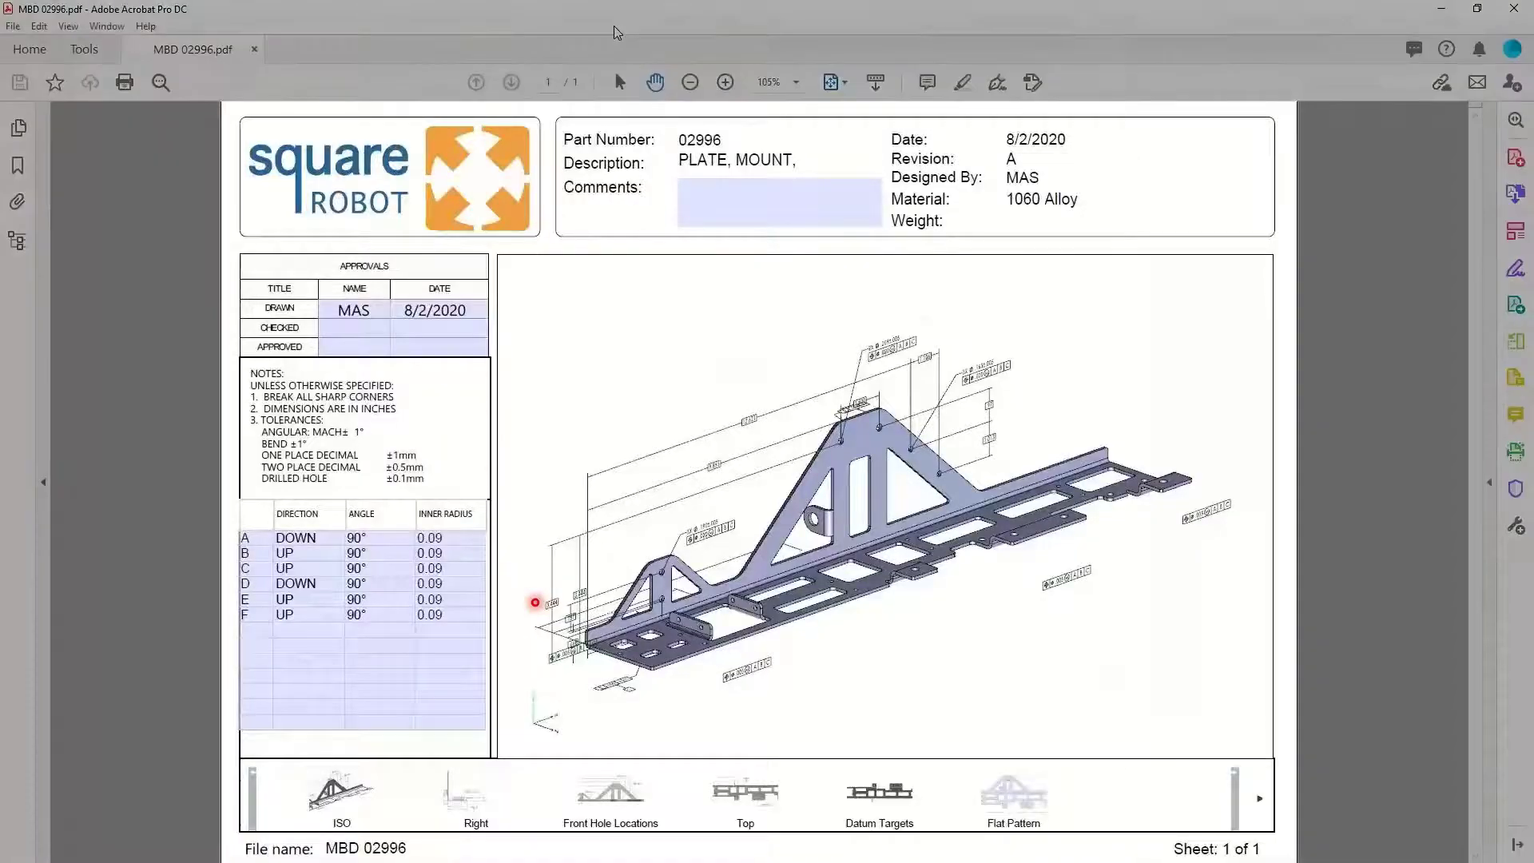